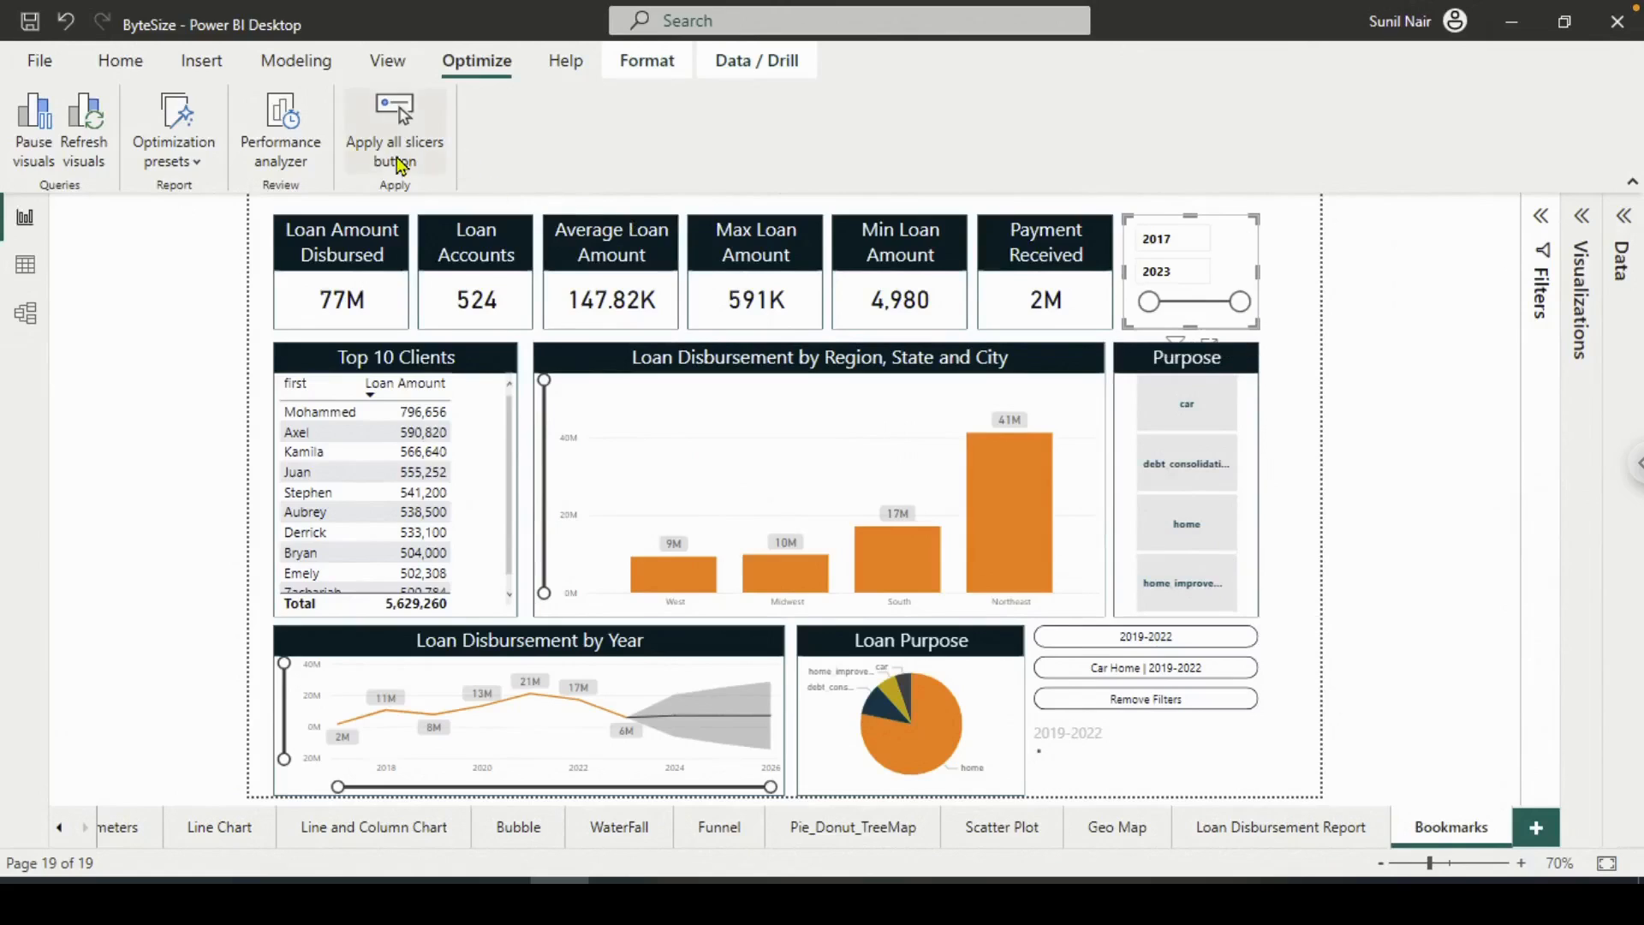
# Start a Performance analyzer recording on the Bookmarks page and set the year slicer's start to 2018
pyautogui.click(278, 137)
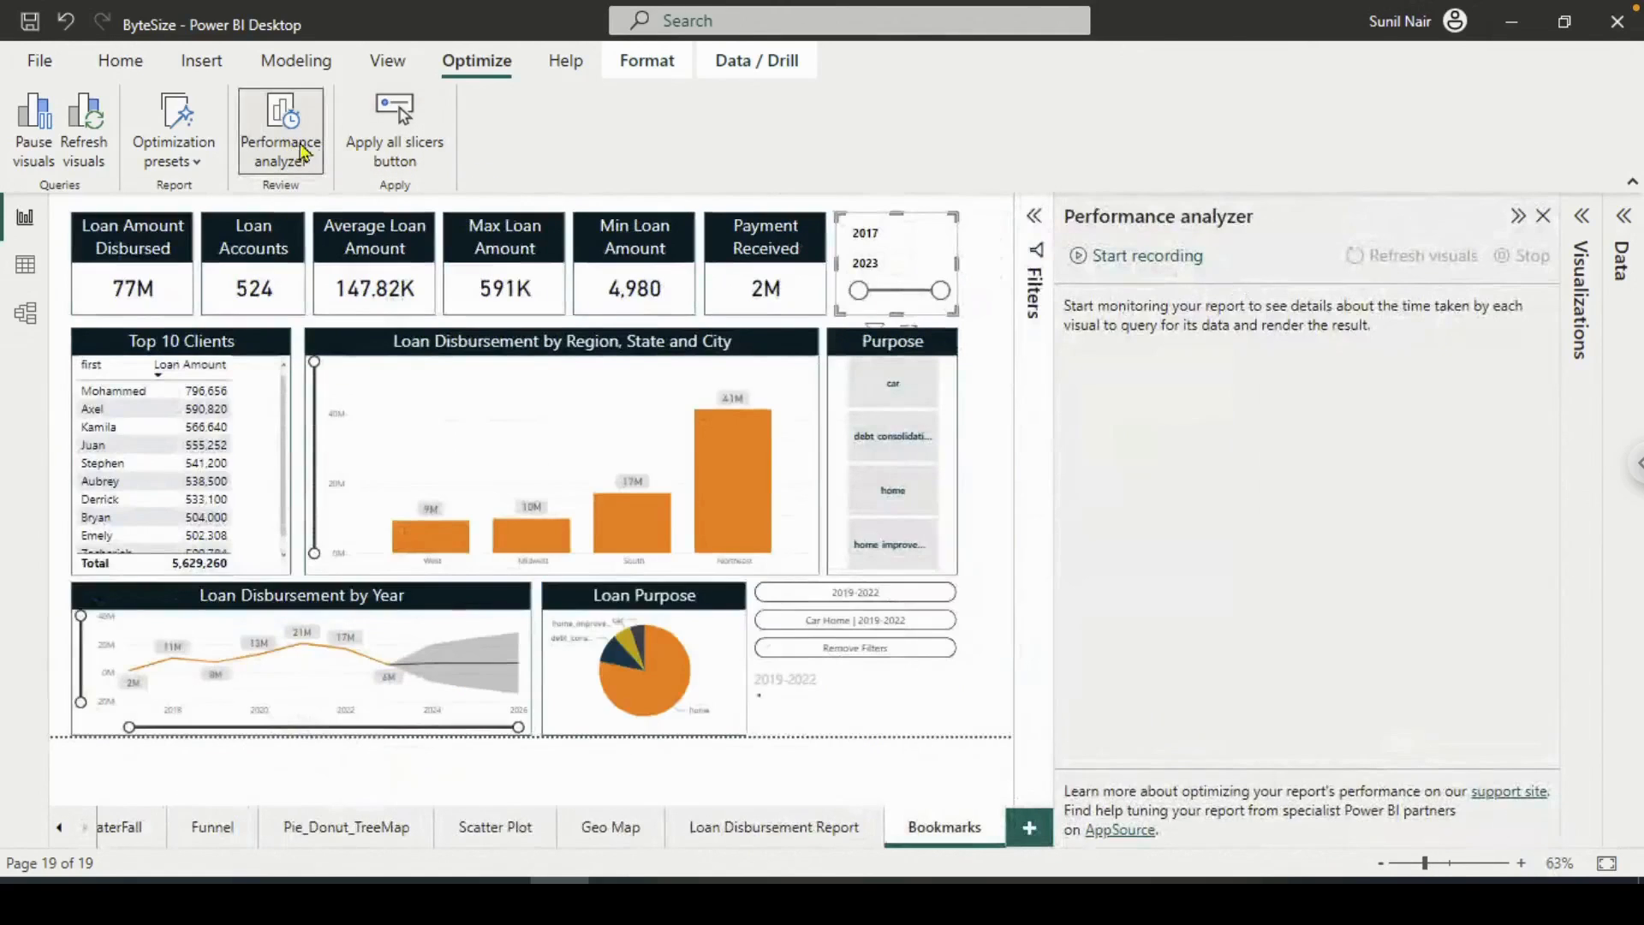
pyautogui.click(1079, 257)
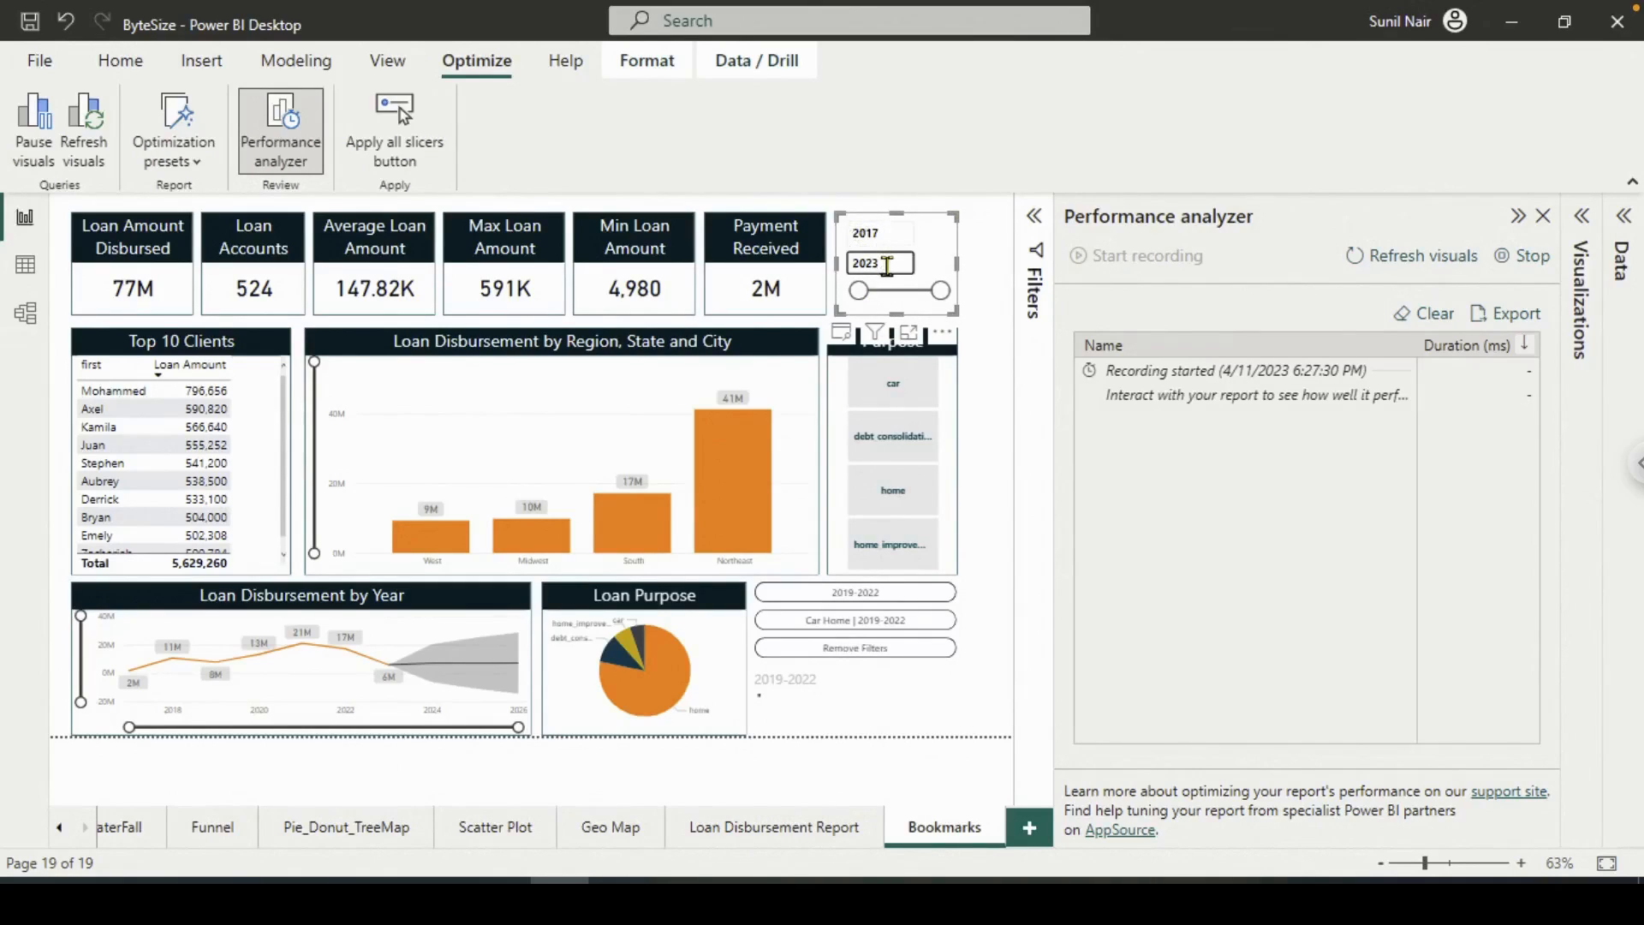
pyautogui.moveTo(860, 295); pyautogui.dragTo(871, 291)
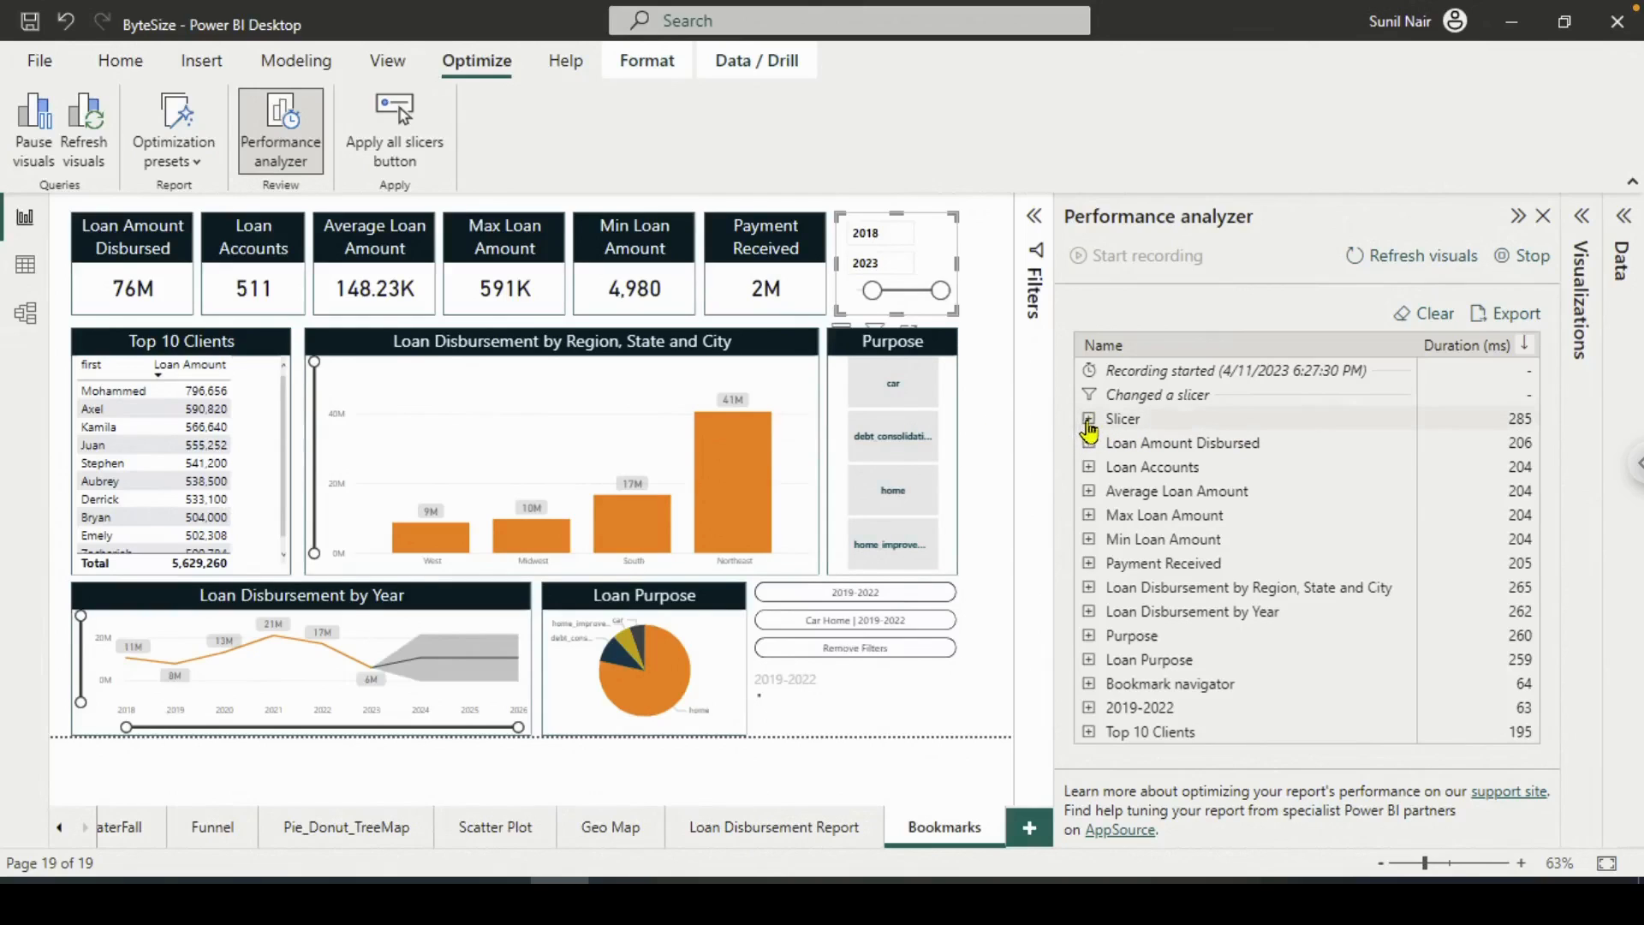
# Examine the duration breakdowns of the Slicer and Loan Amount Disbursed entries in the recording
pyautogui.click(1088, 419)
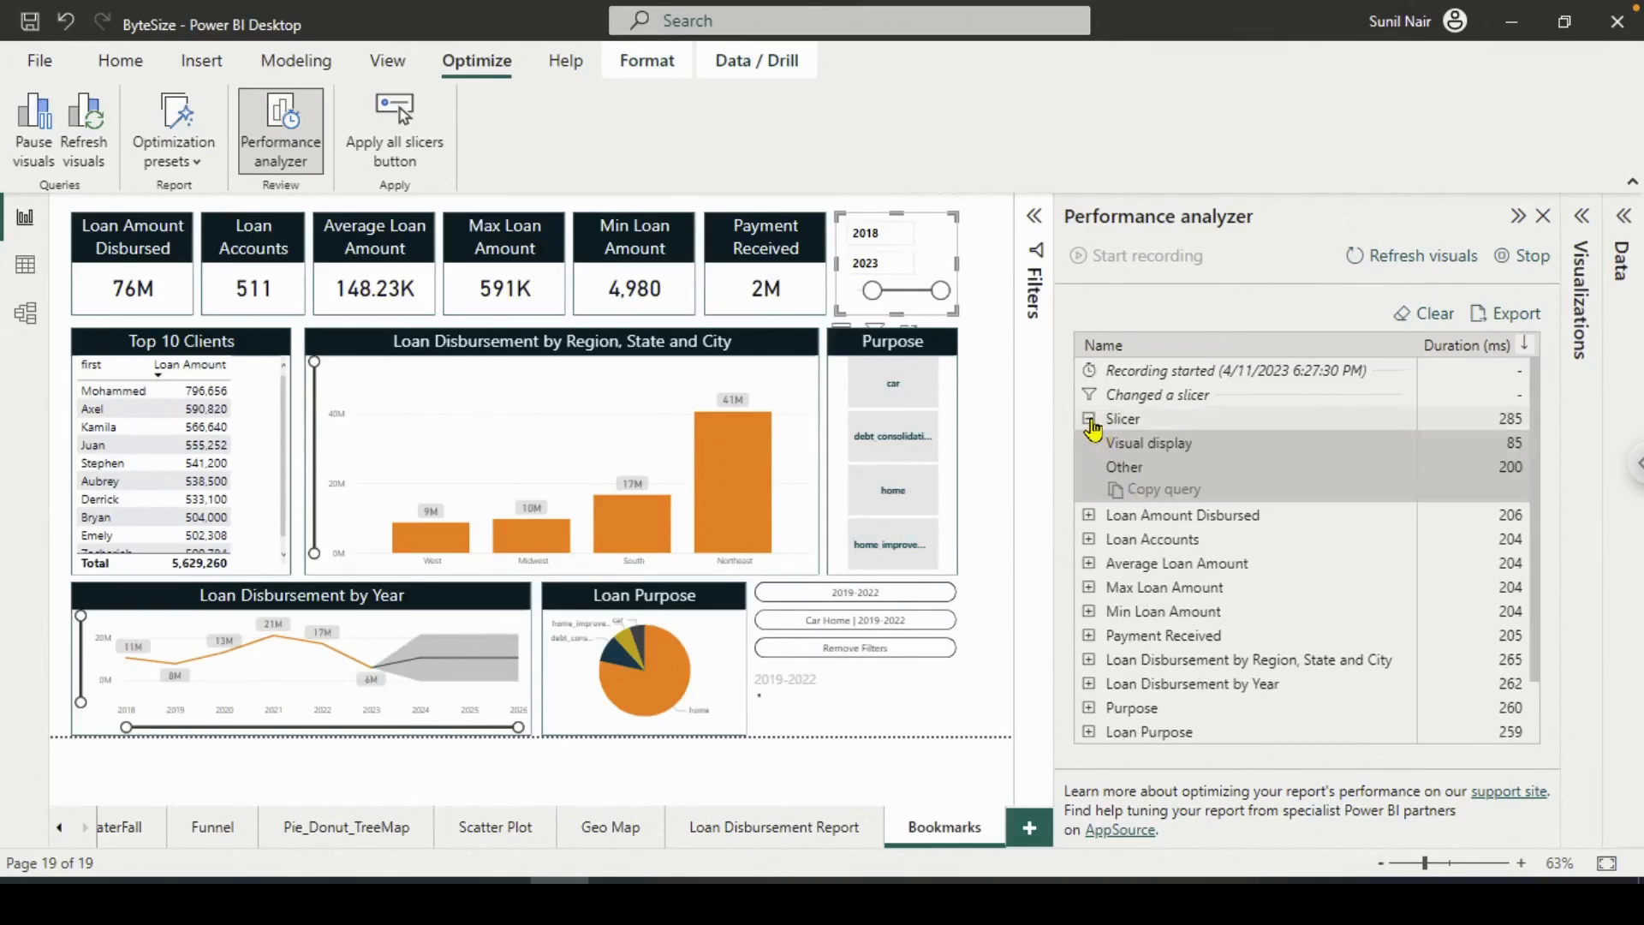
pyautogui.click(1089, 419)
pyautogui.click(1090, 443)
pyautogui.click(1090, 443)
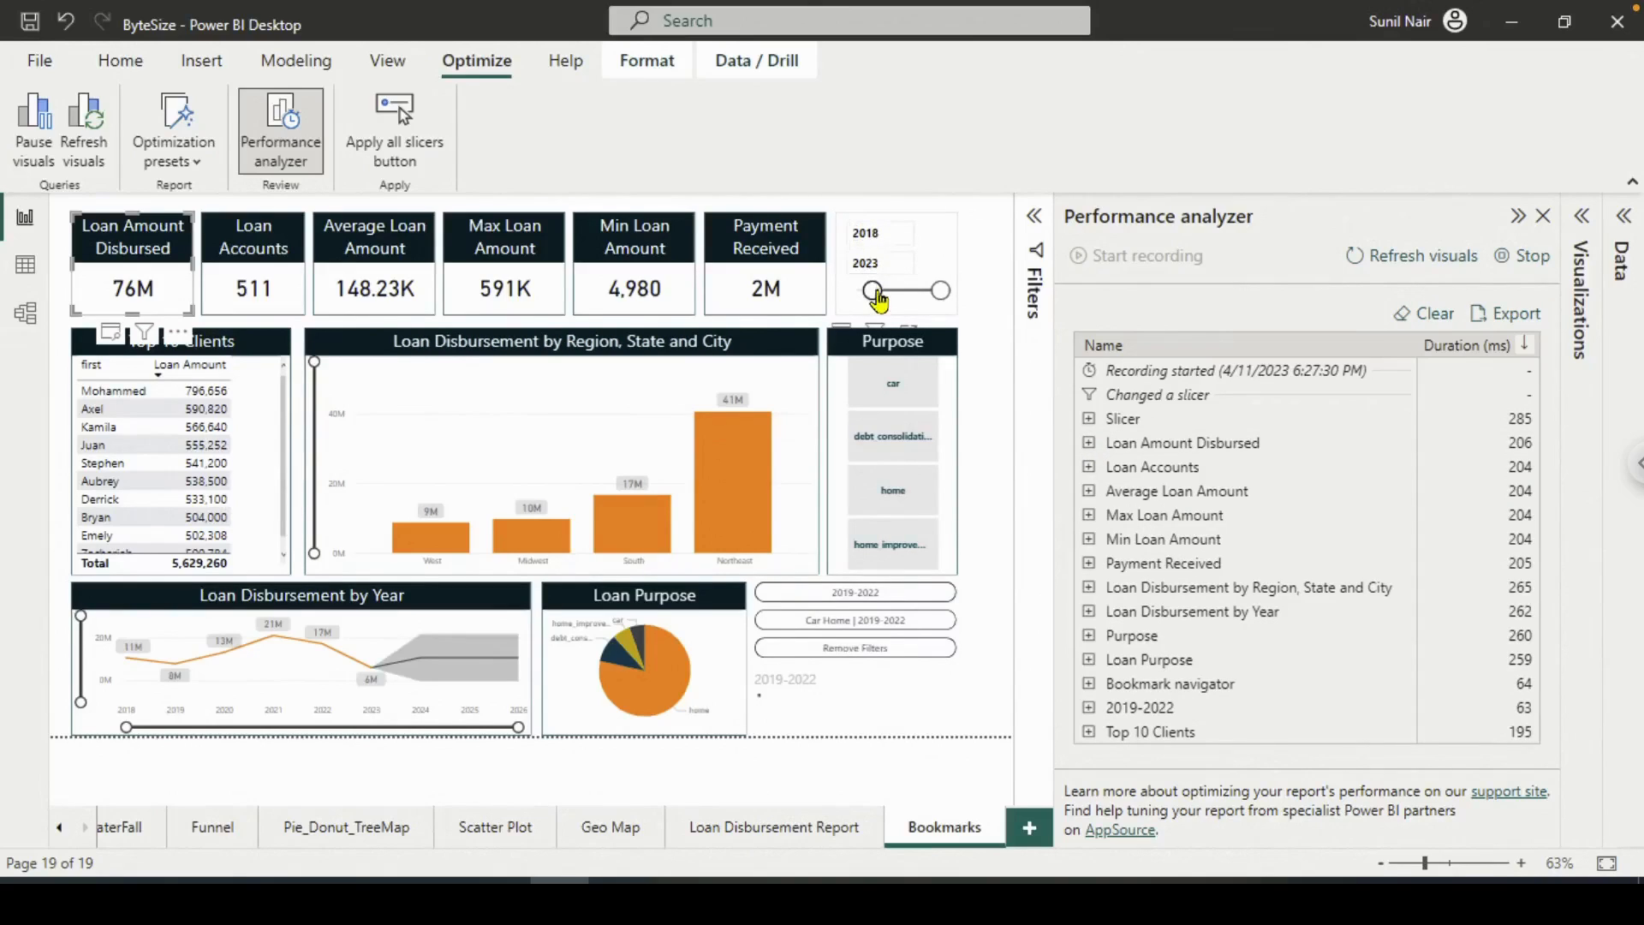
# Set the year slicer's start to 2019 and filter Purpose to car, reviewing the visual durations logged for these changes
pyautogui.moveTo(871, 292); pyautogui.dragTo(886, 296)
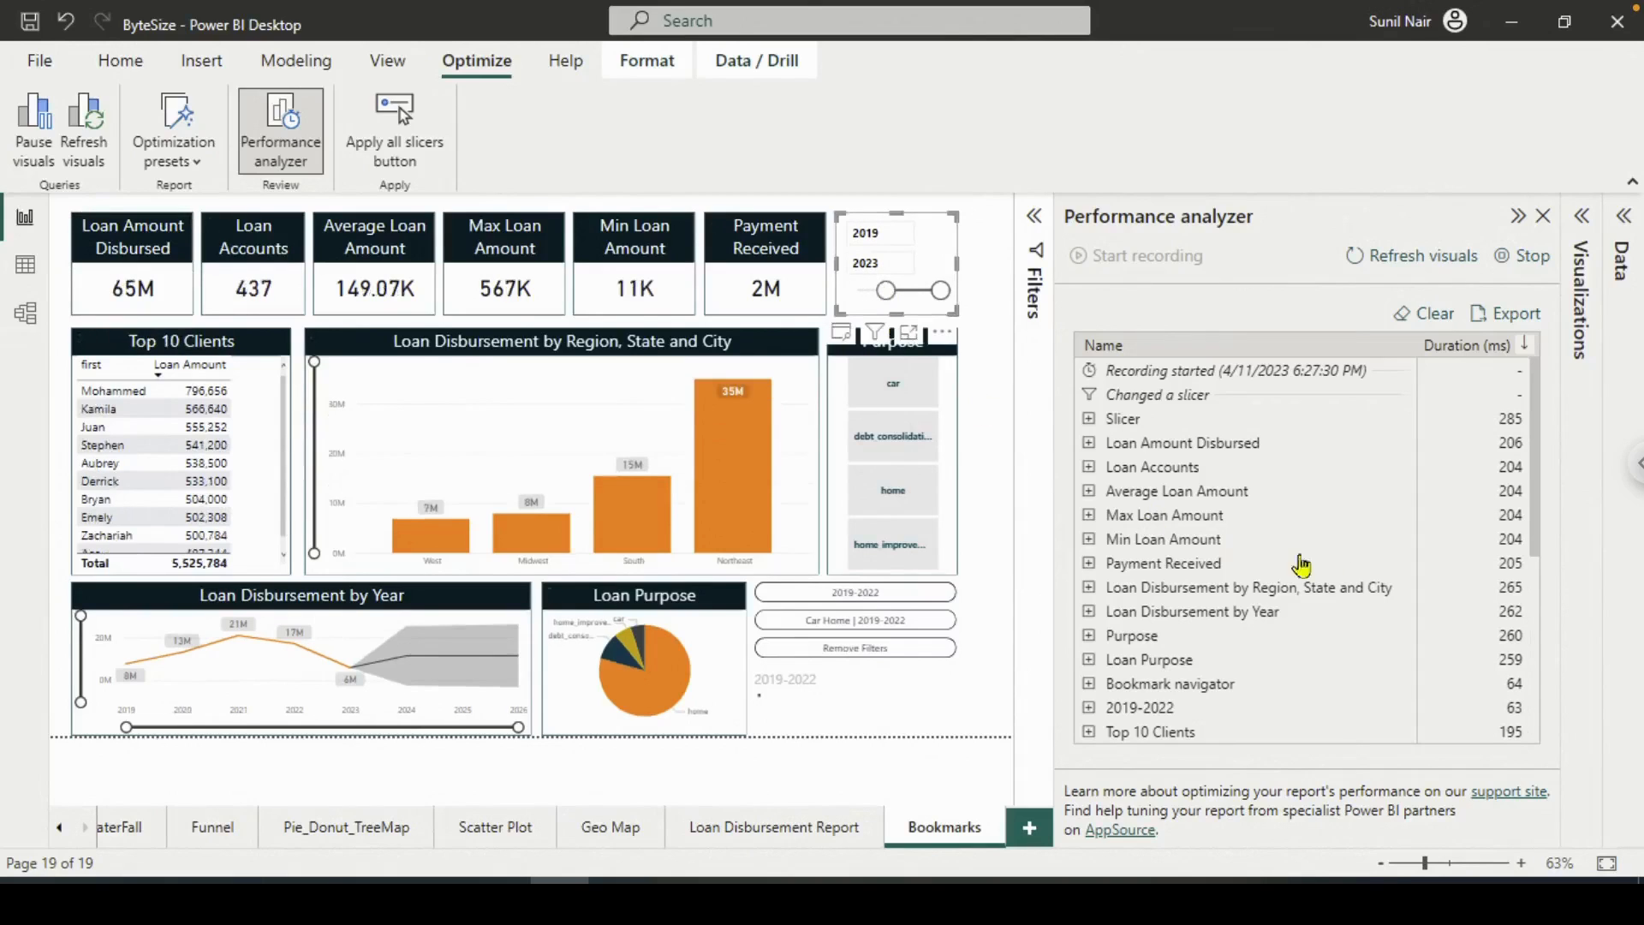
pyautogui.scroll(-5, 1332, 629)
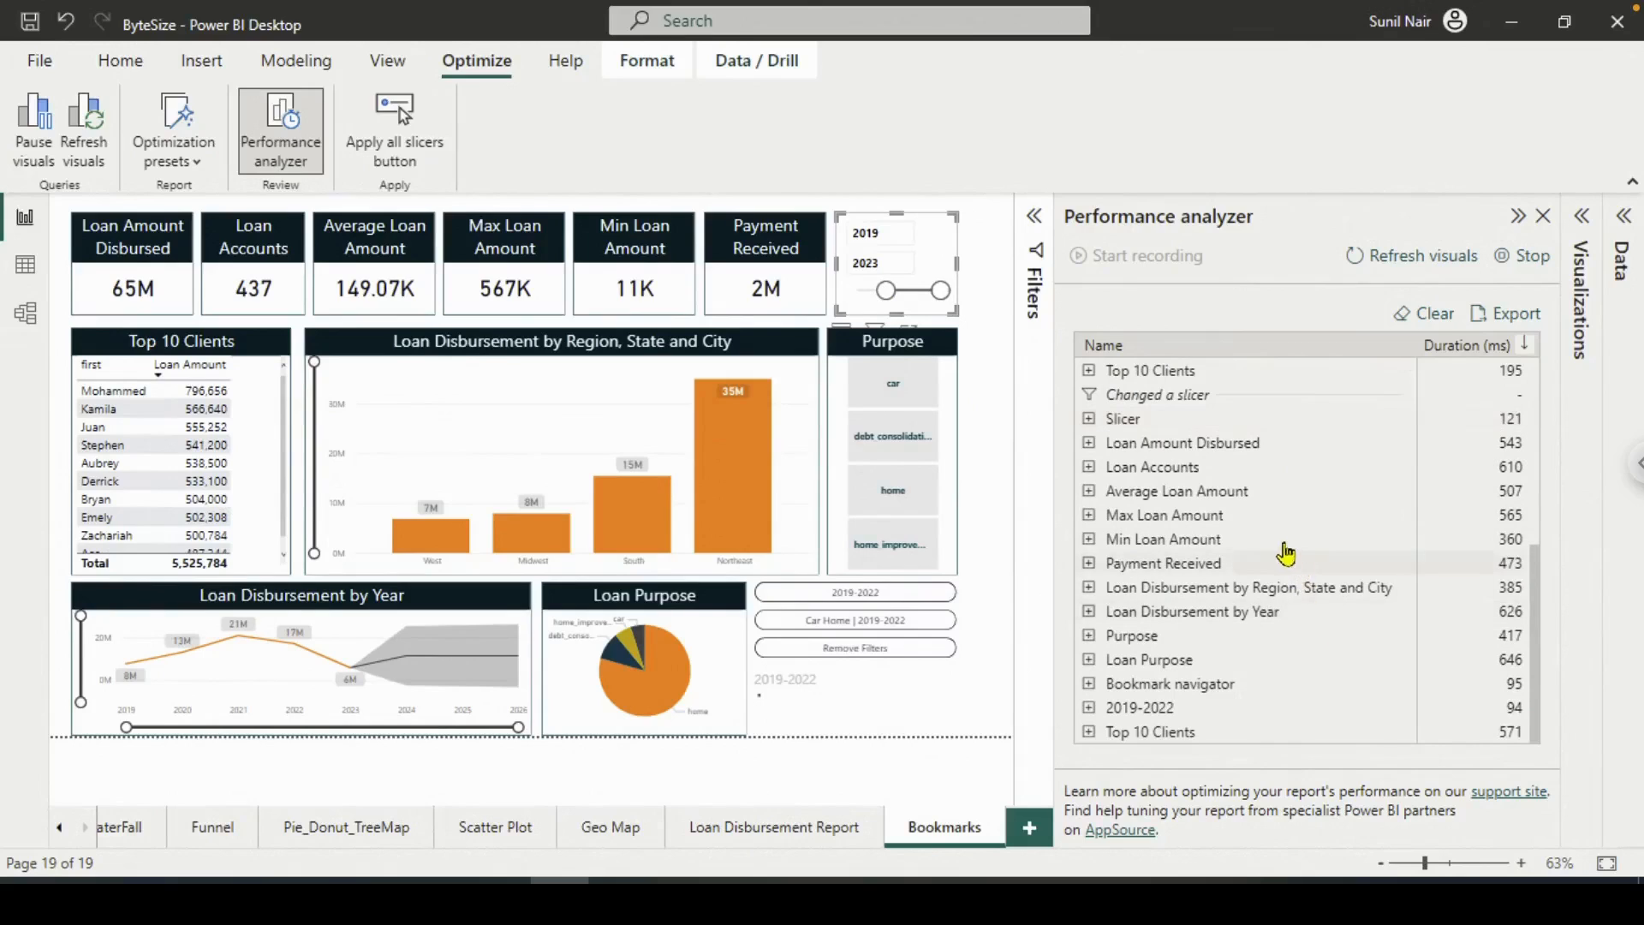
pyautogui.scroll(5, 1285, 556)
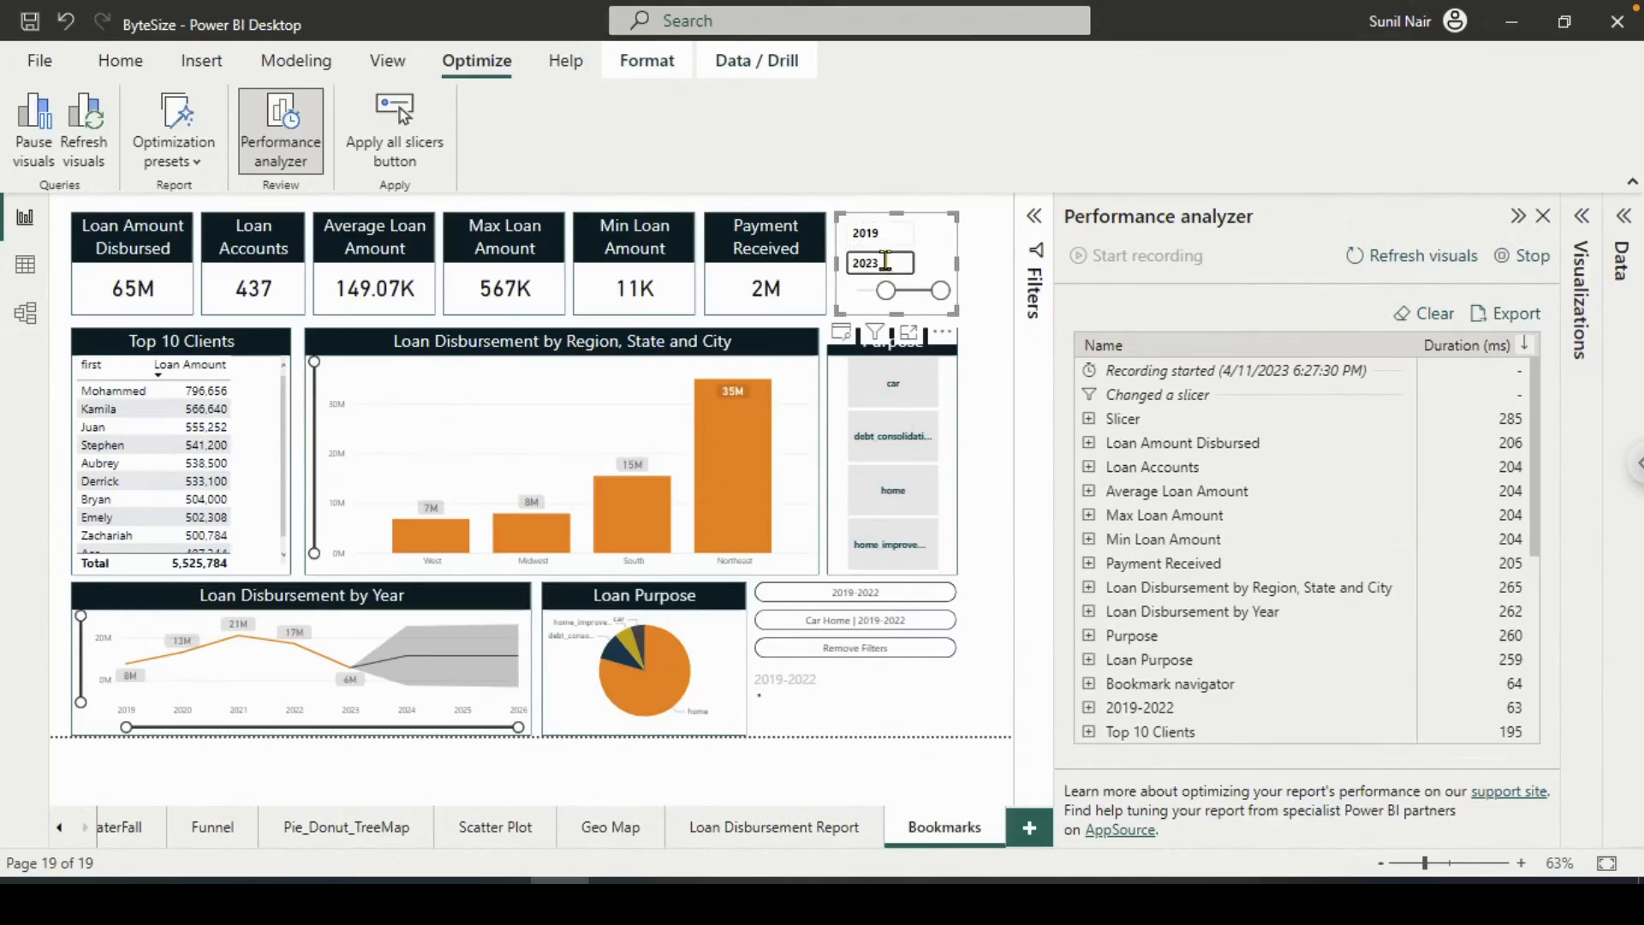
pyautogui.click(893, 389)
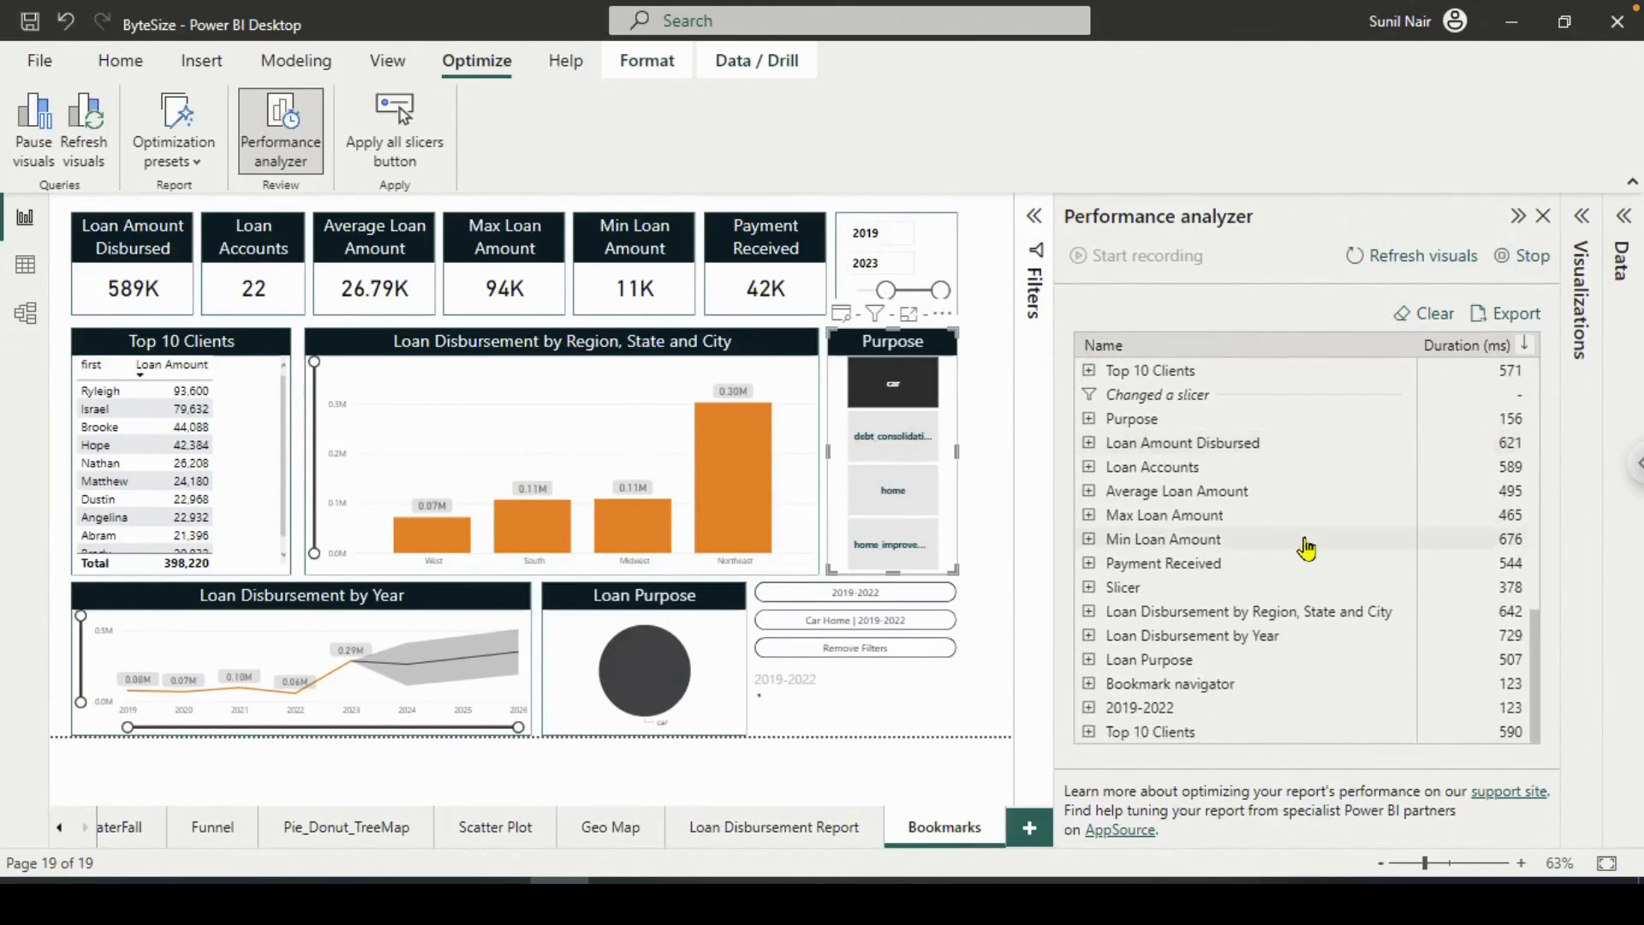
pyautogui.scroll(6, 1306, 548)
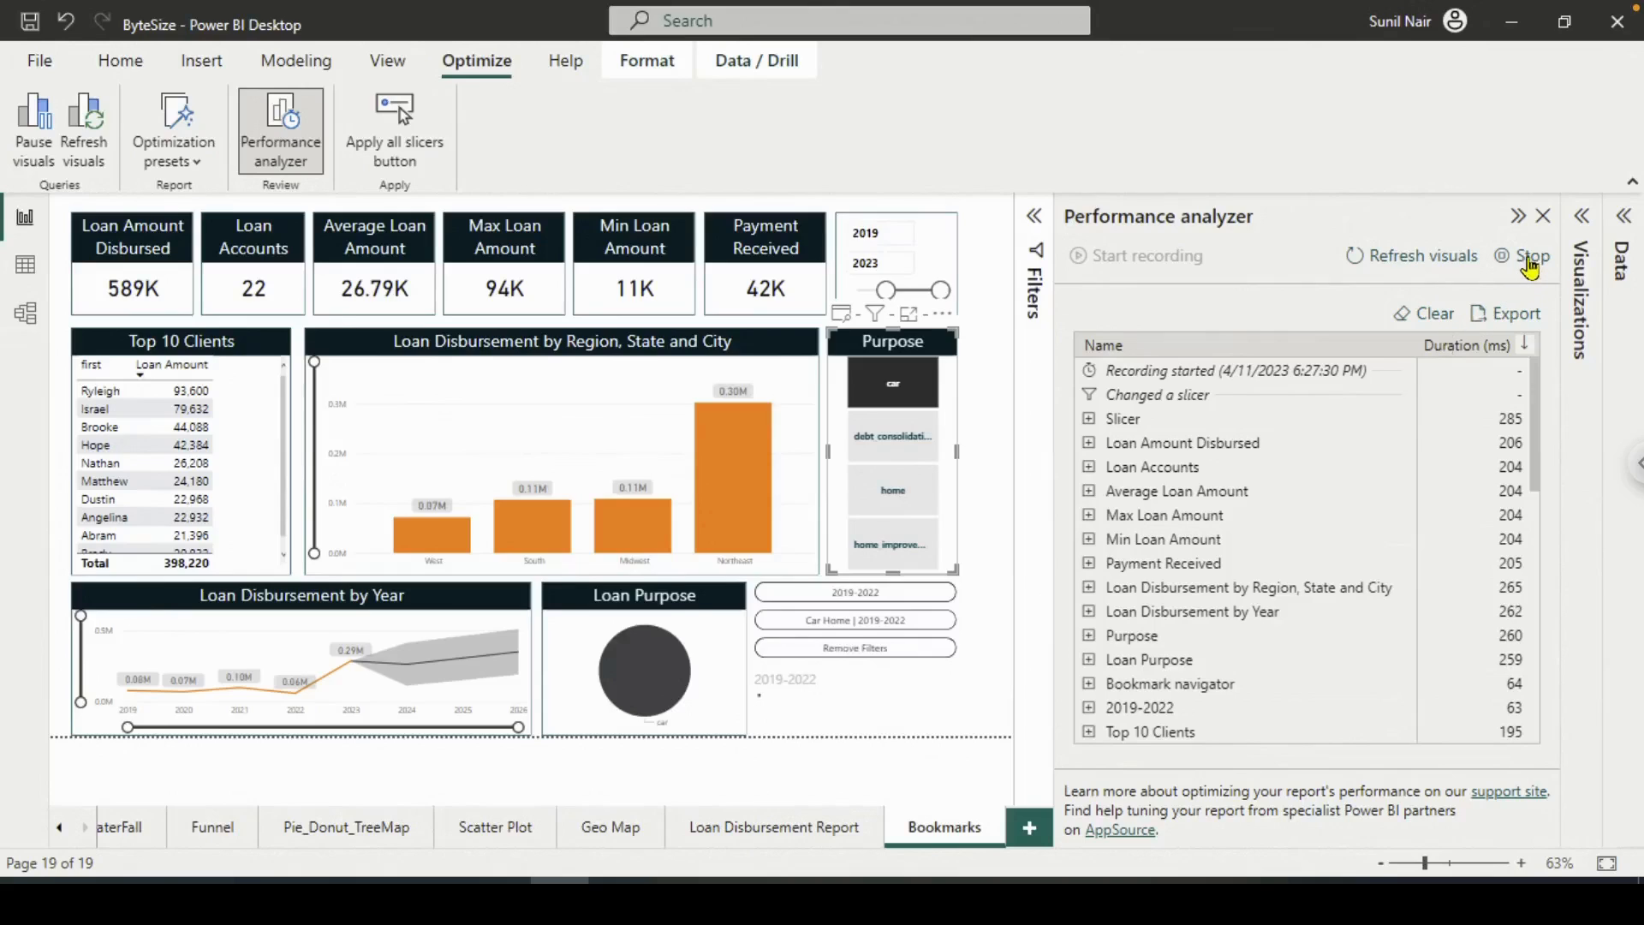
# Stop and clear the performance recording, and reset the slicers to start year 2017 with no purpose selected
pyautogui.click(1529, 260)
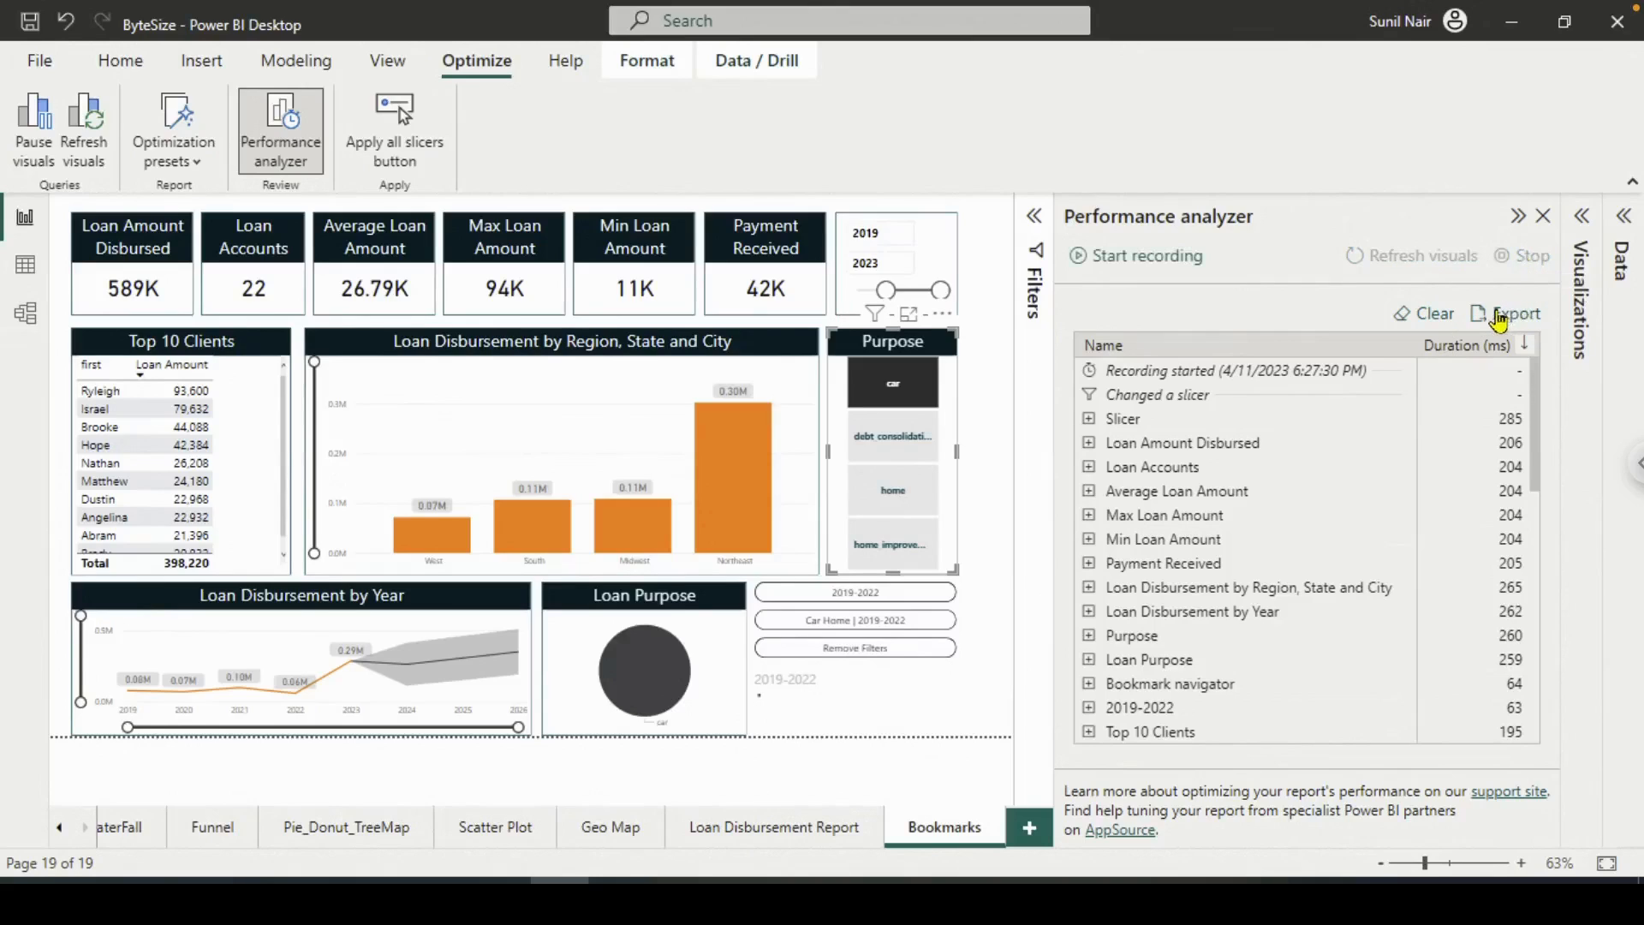
pyautogui.click(1422, 317)
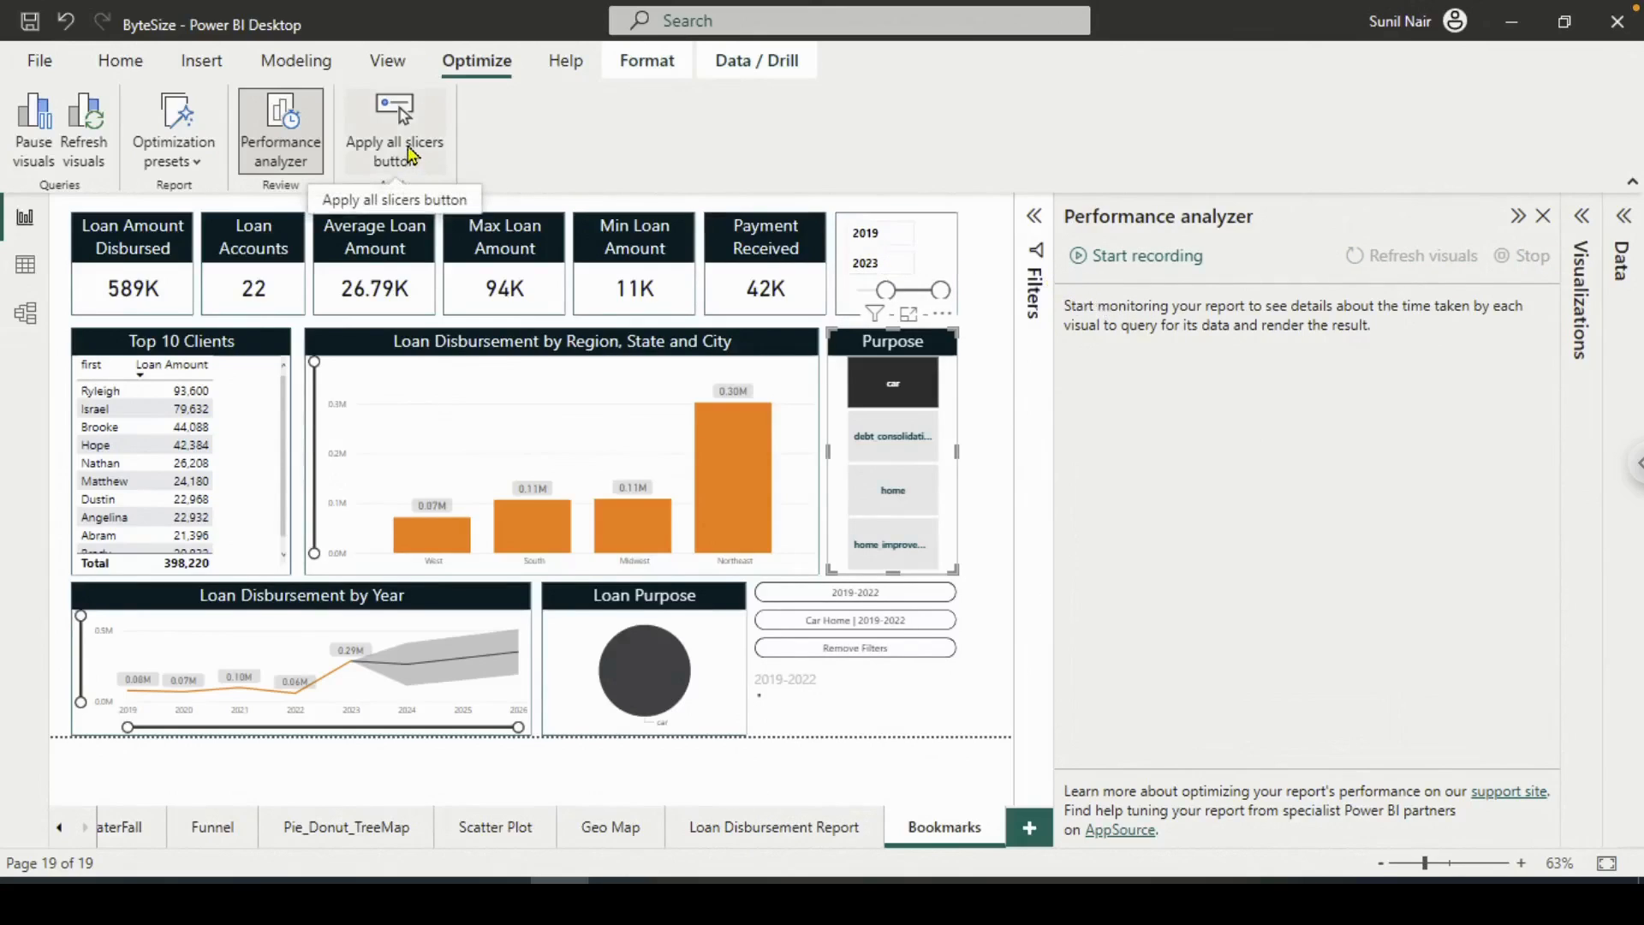
pyautogui.moveTo(886, 290); pyautogui.dragTo(859, 291)
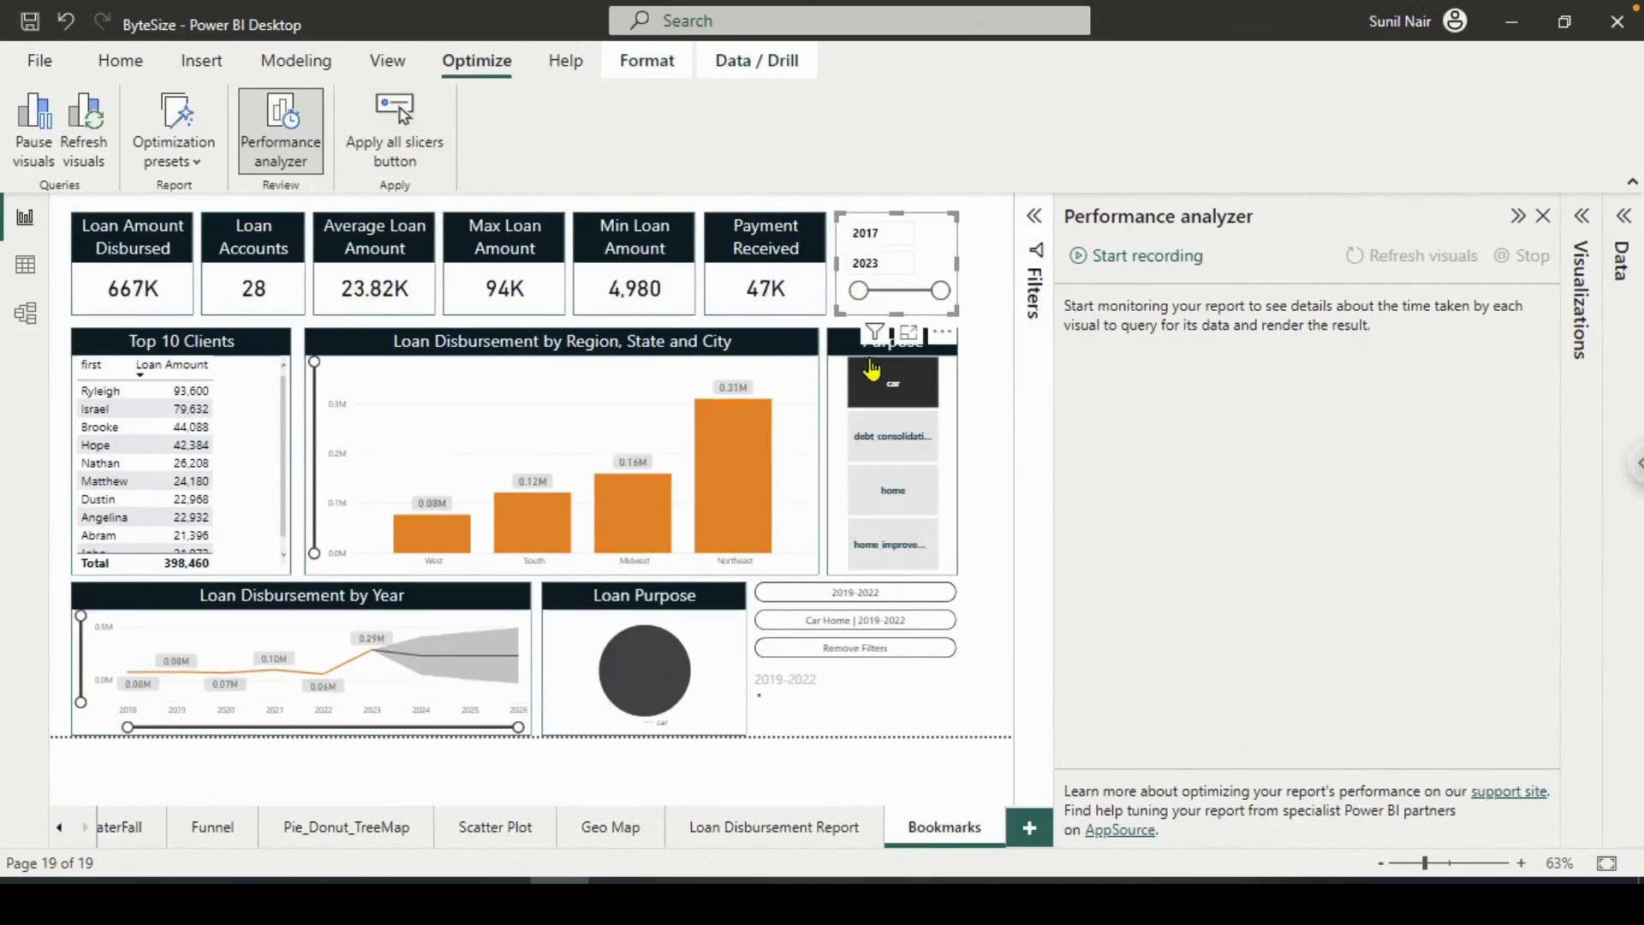
pyautogui.click(880, 387)
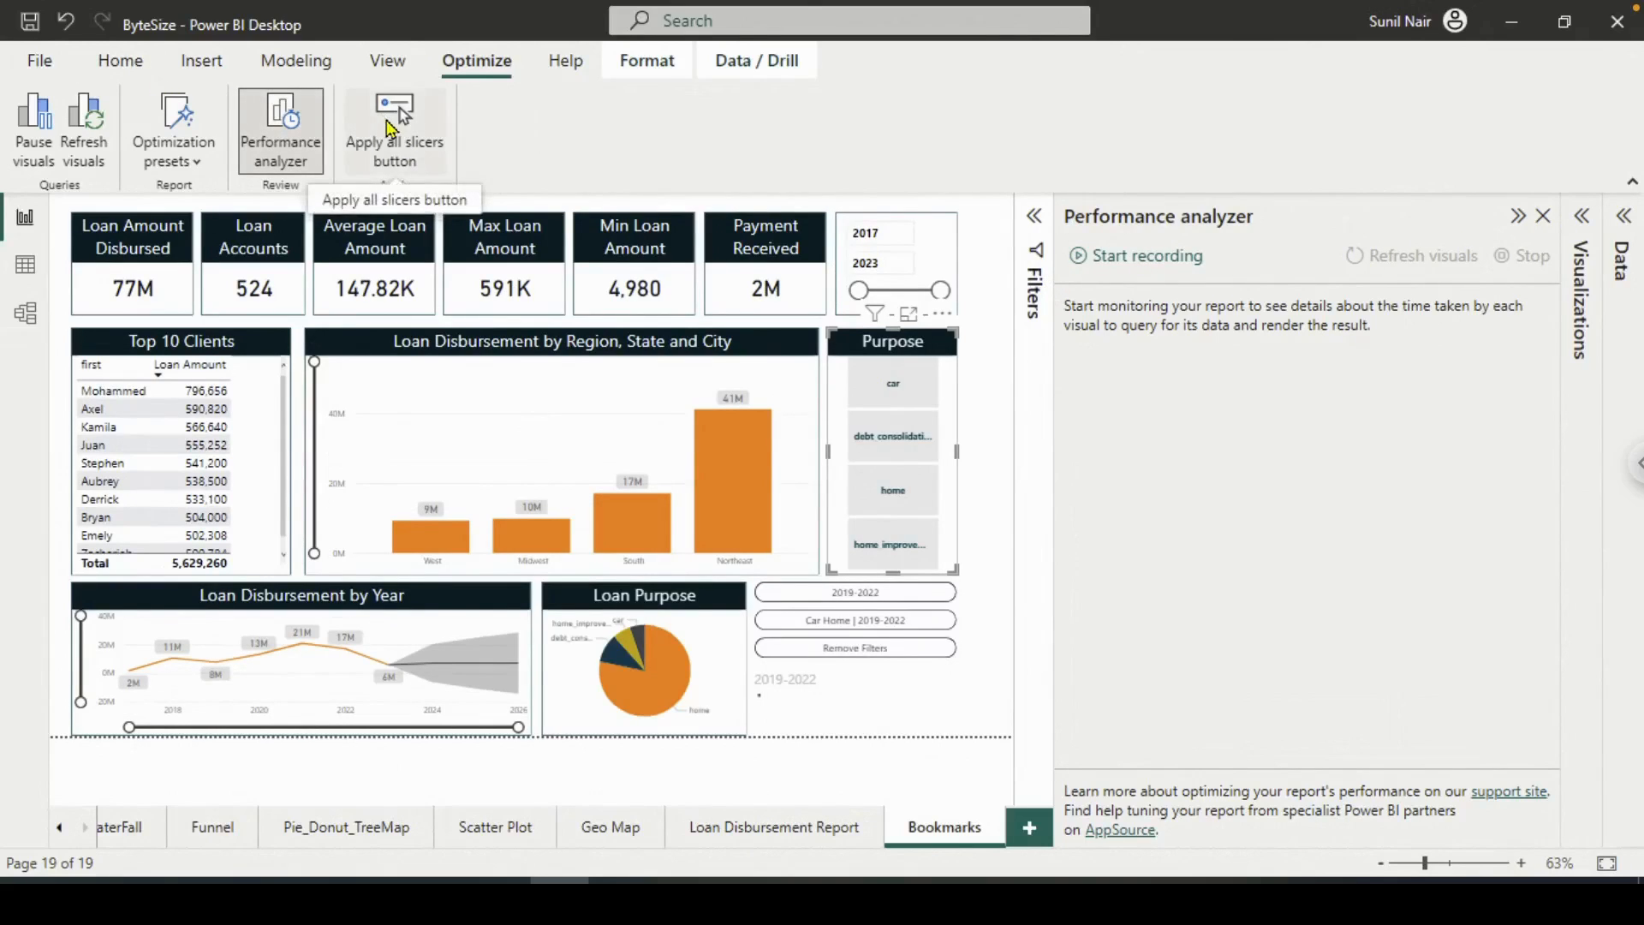
# Add an Apply all slicers button and place it below the Remove Filters bookmark button
pyautogui.click(389, 127)
pyautogui.moveTo(120, 216); pyautogui.dragTo(863, 714)
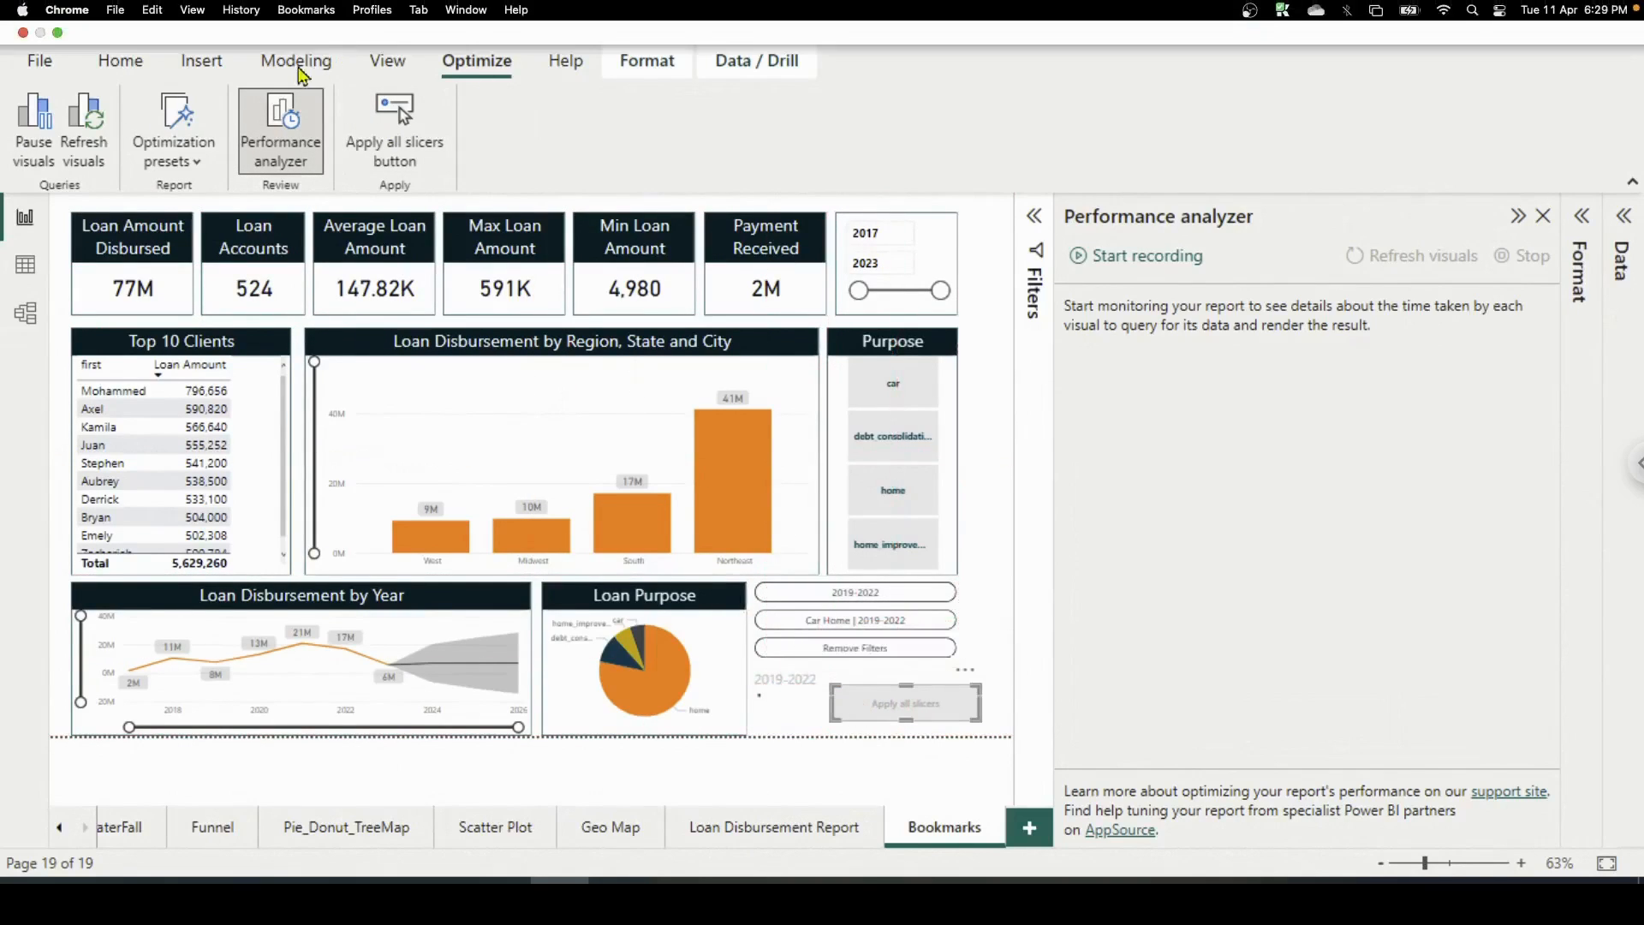
# Look through the insertable button types for the Apply all slicers and Clear all slicers options
pyautogui.click(201, 61)
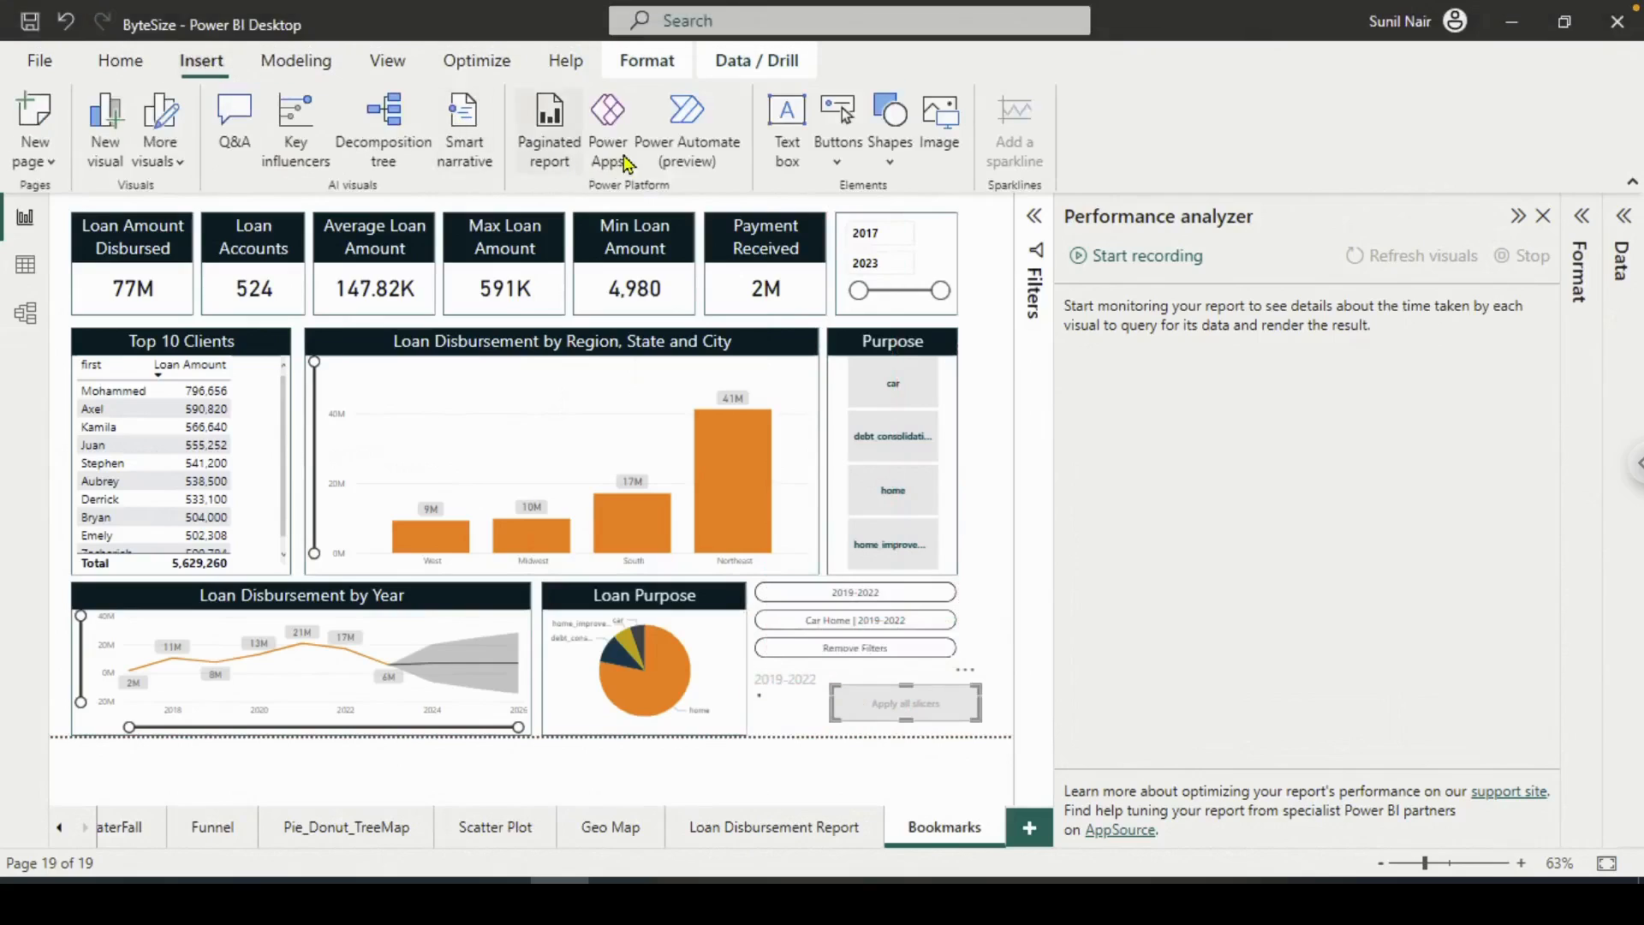
pyautogui.click(839, 153)
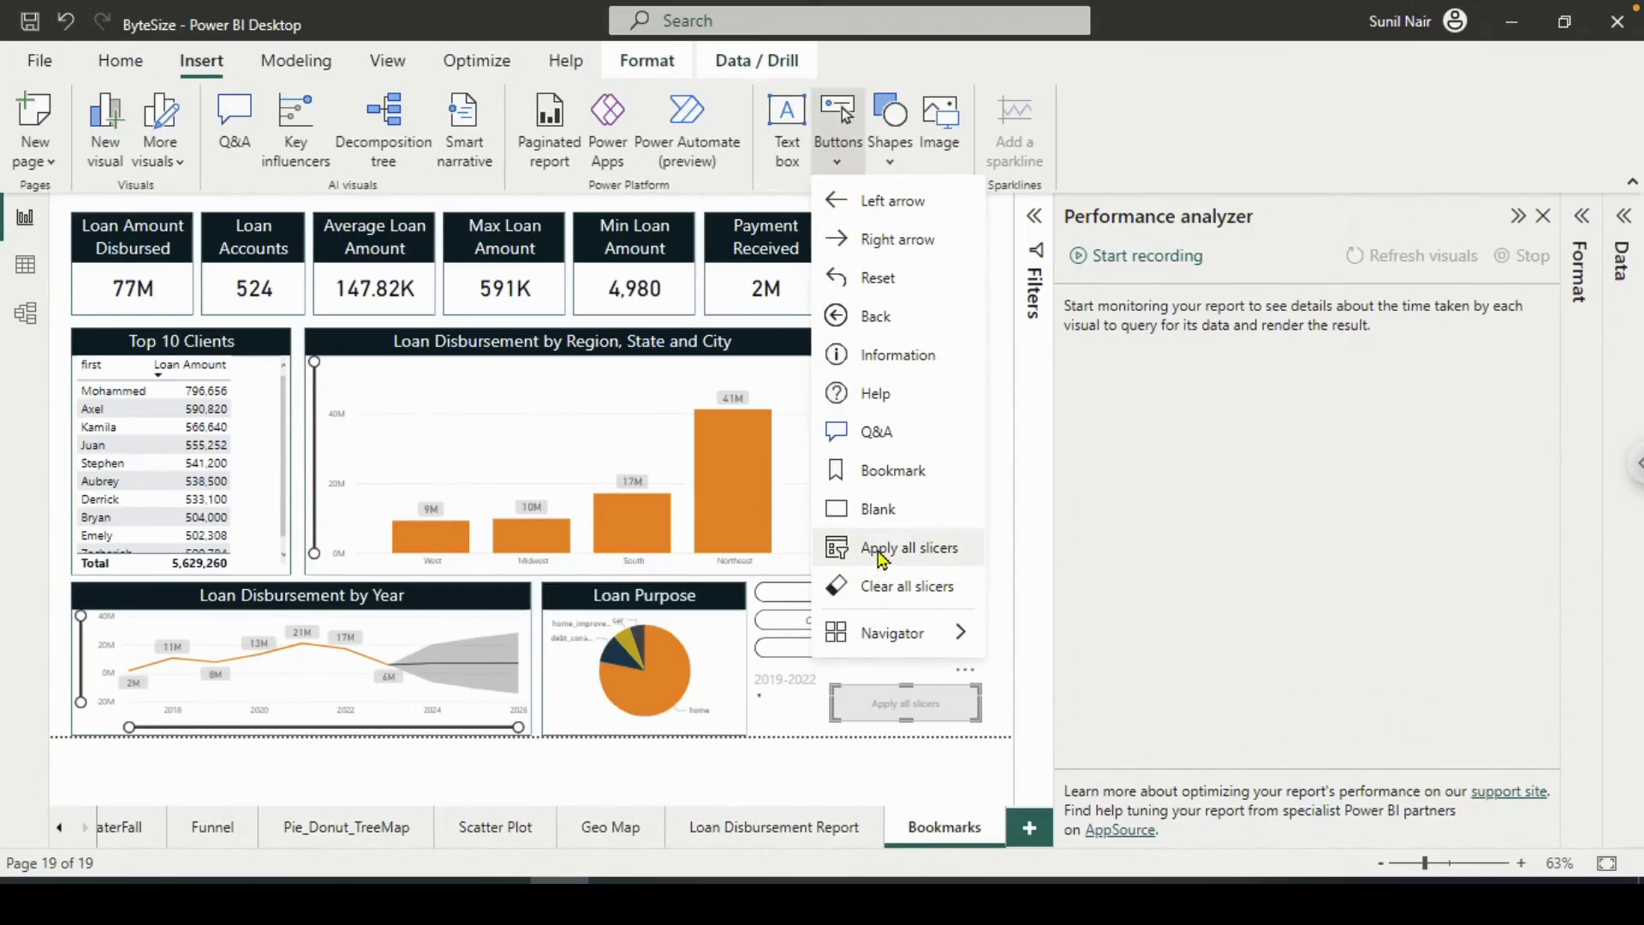
pyautogui.click(866, 715)
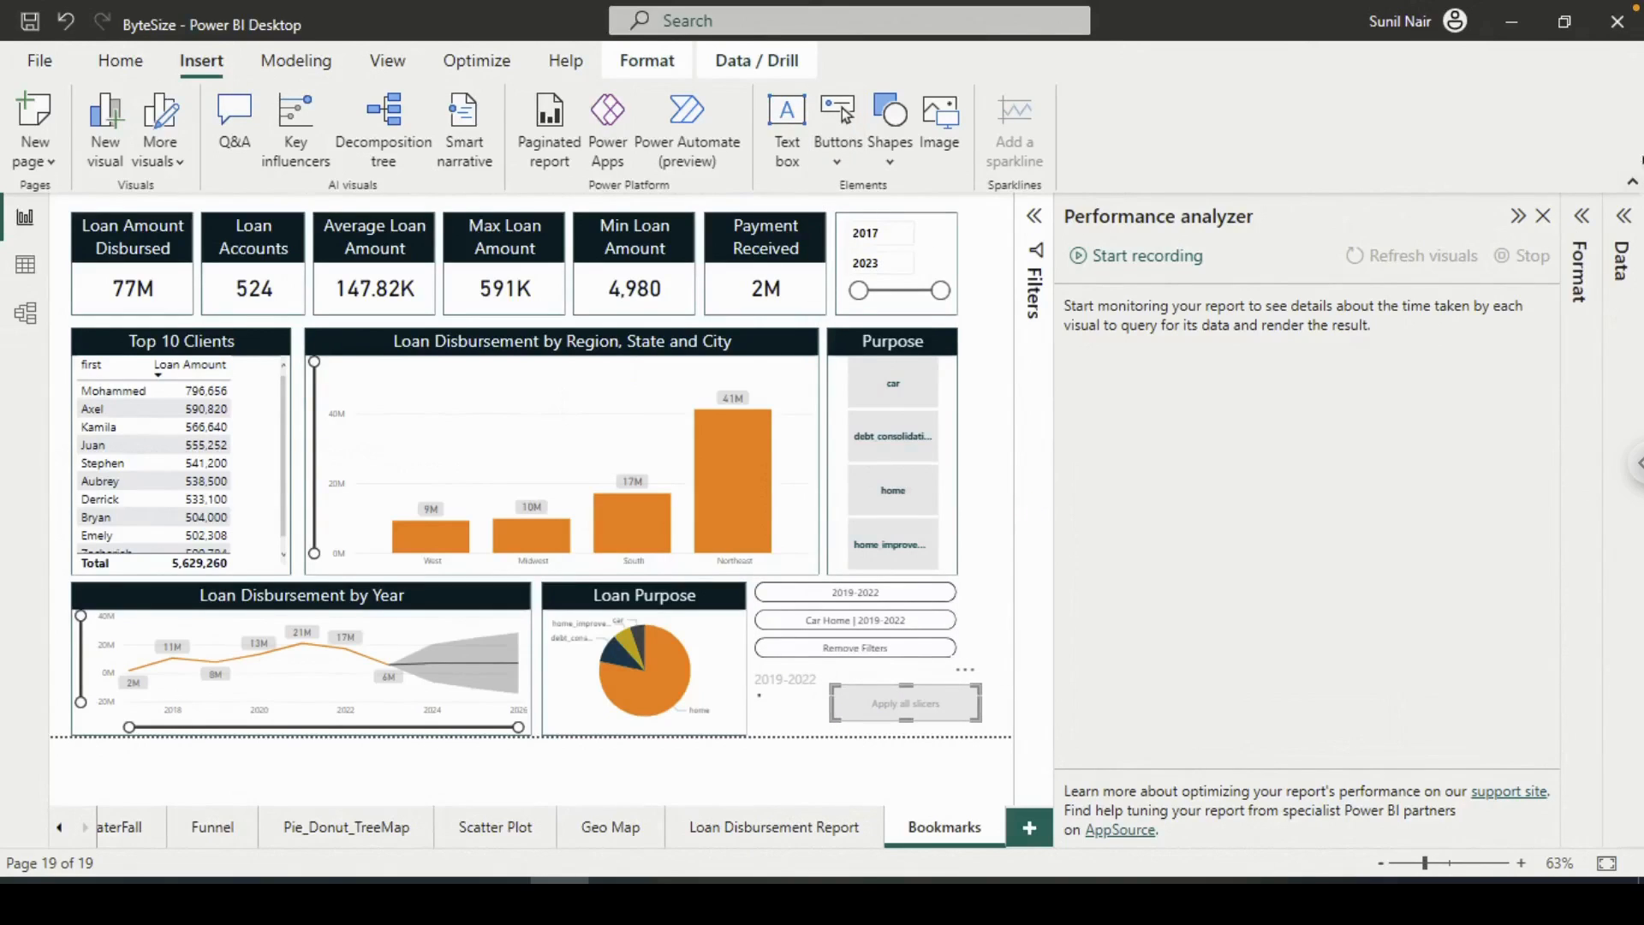
# Examine the action types available in the Apply all slicers button's format settings, leaving the type set to Apply all slicers
pyautogui.click(1582, 219)
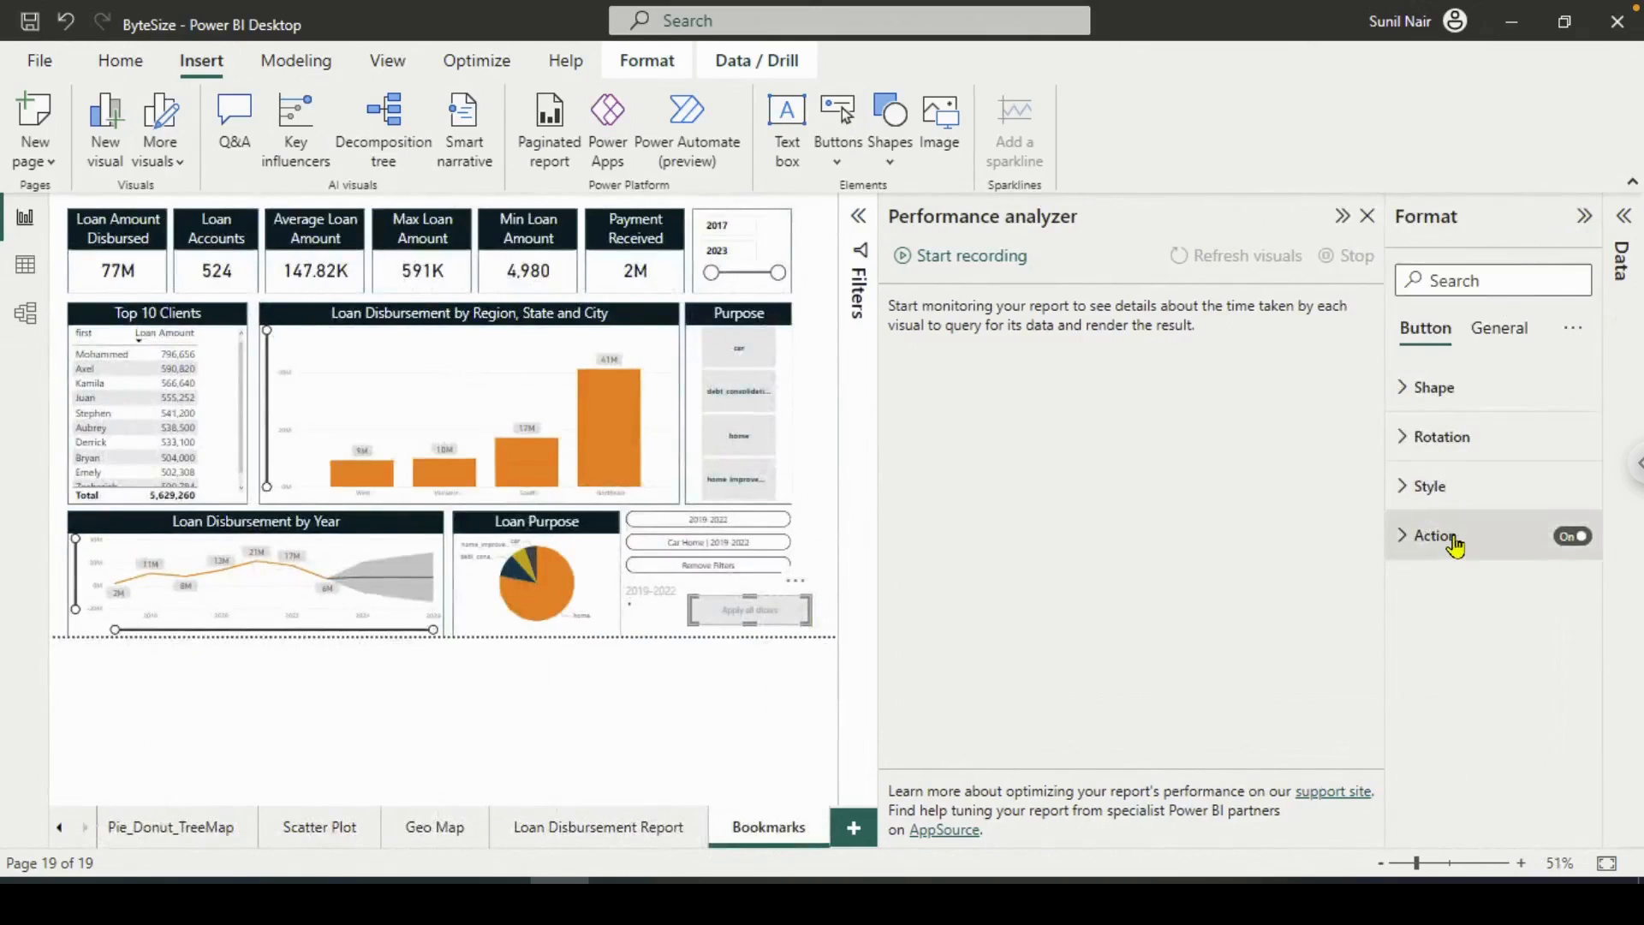
pyautogui.click(1447, 536)
pyautogui.click(1451, 661)
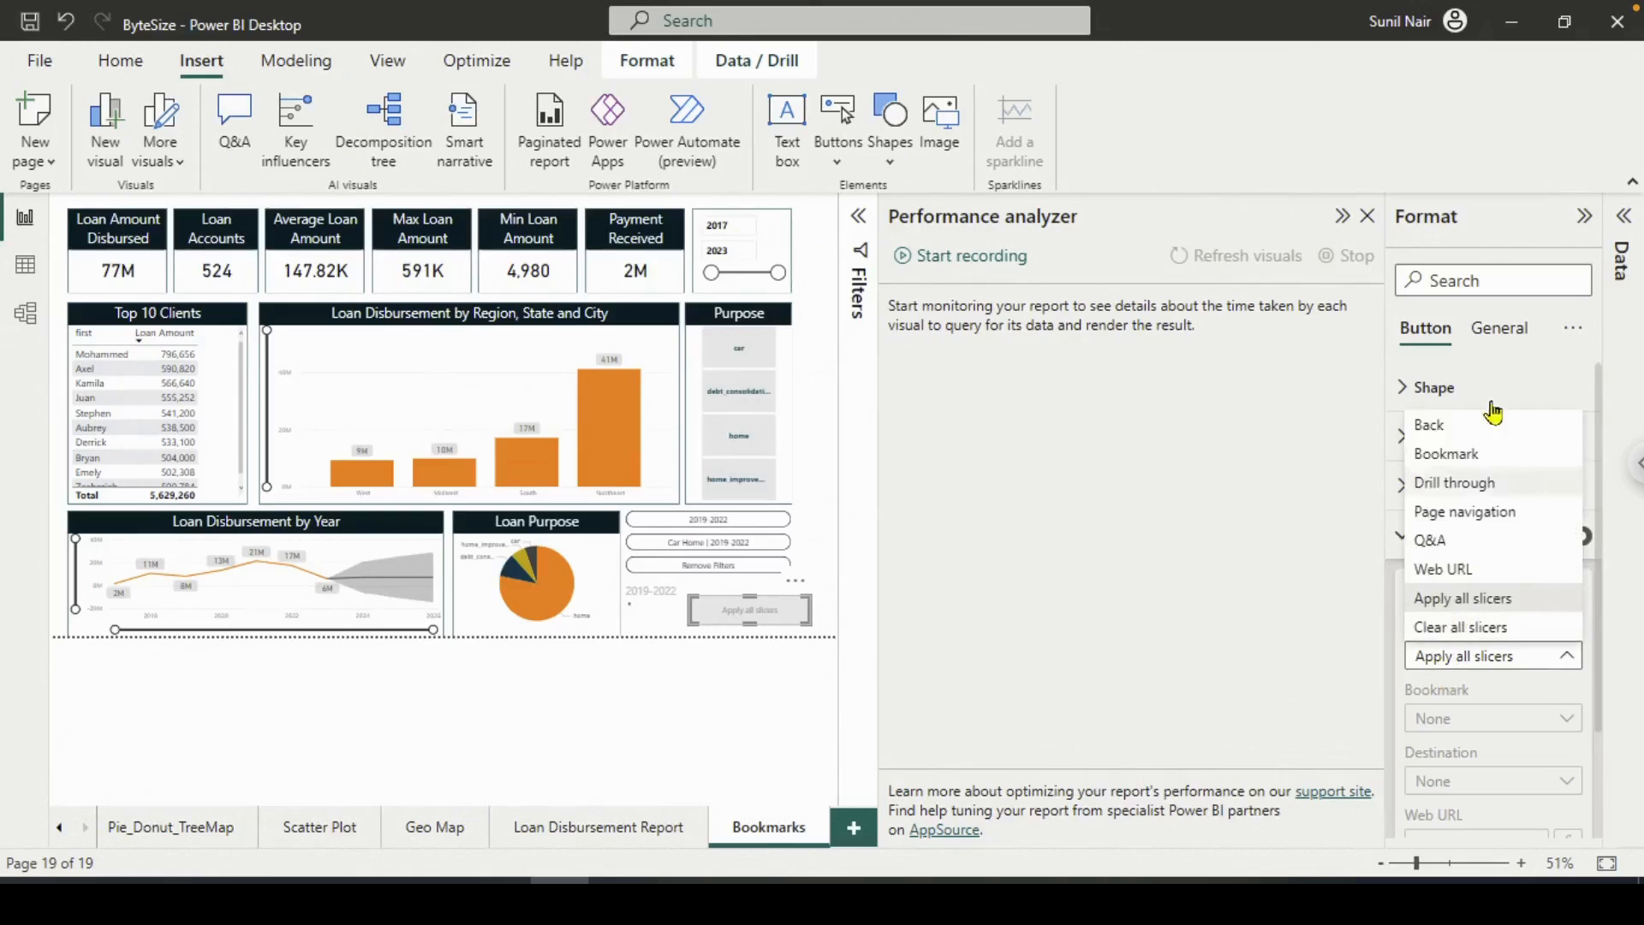
pyautogui.click(1584, 219)
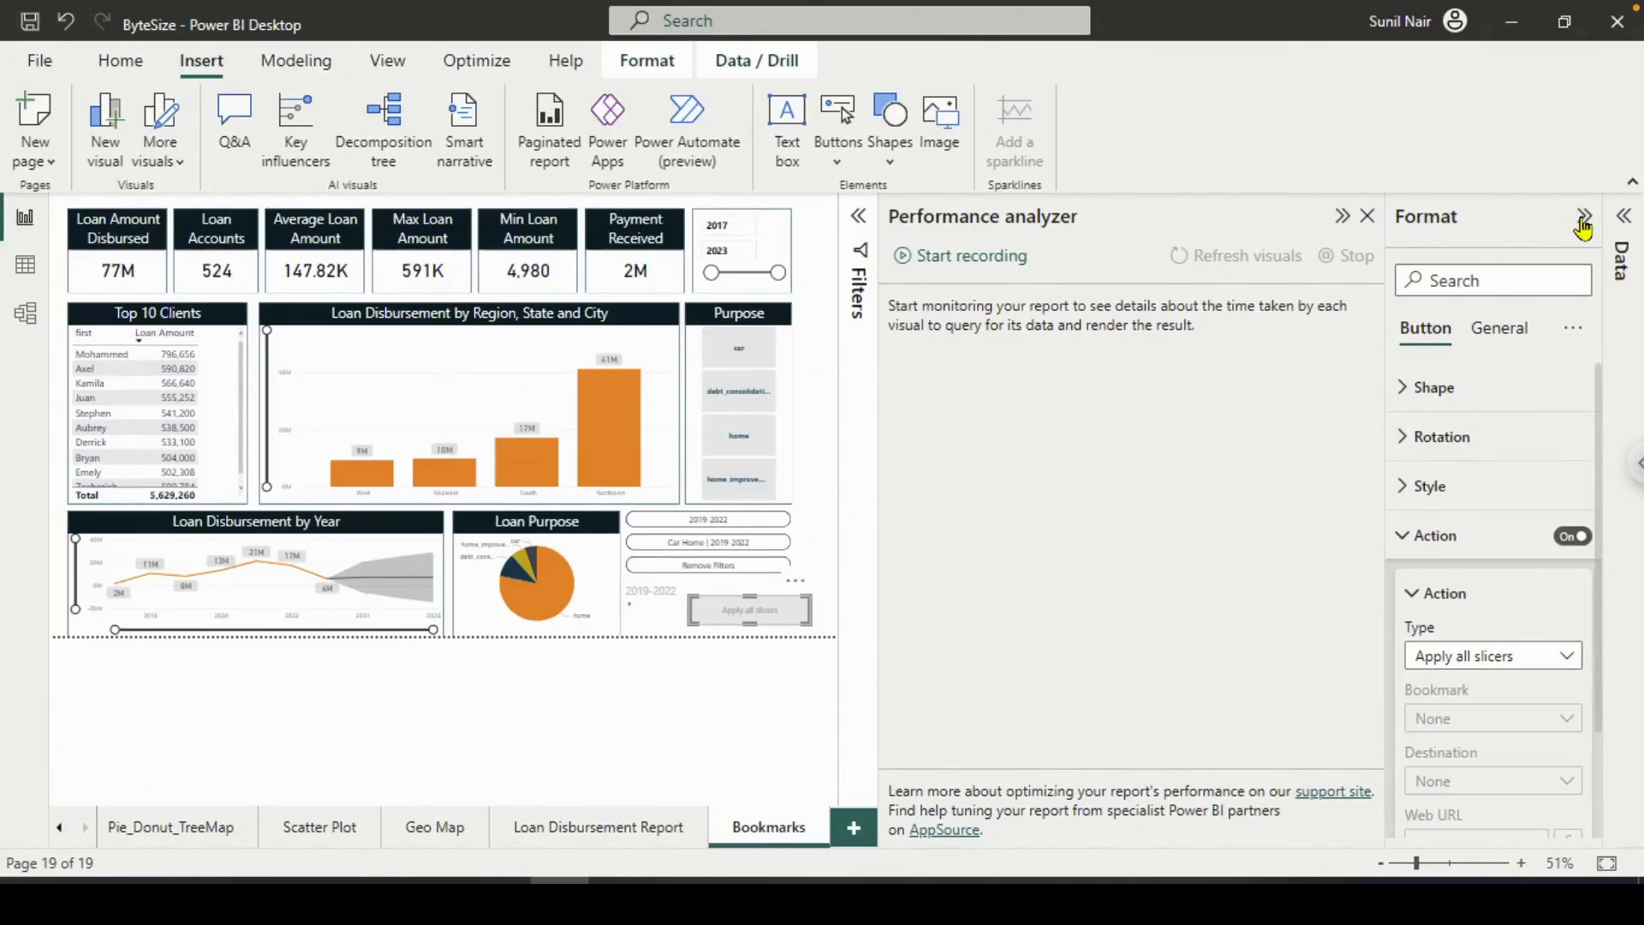
pyautogui.click(1584, 220)
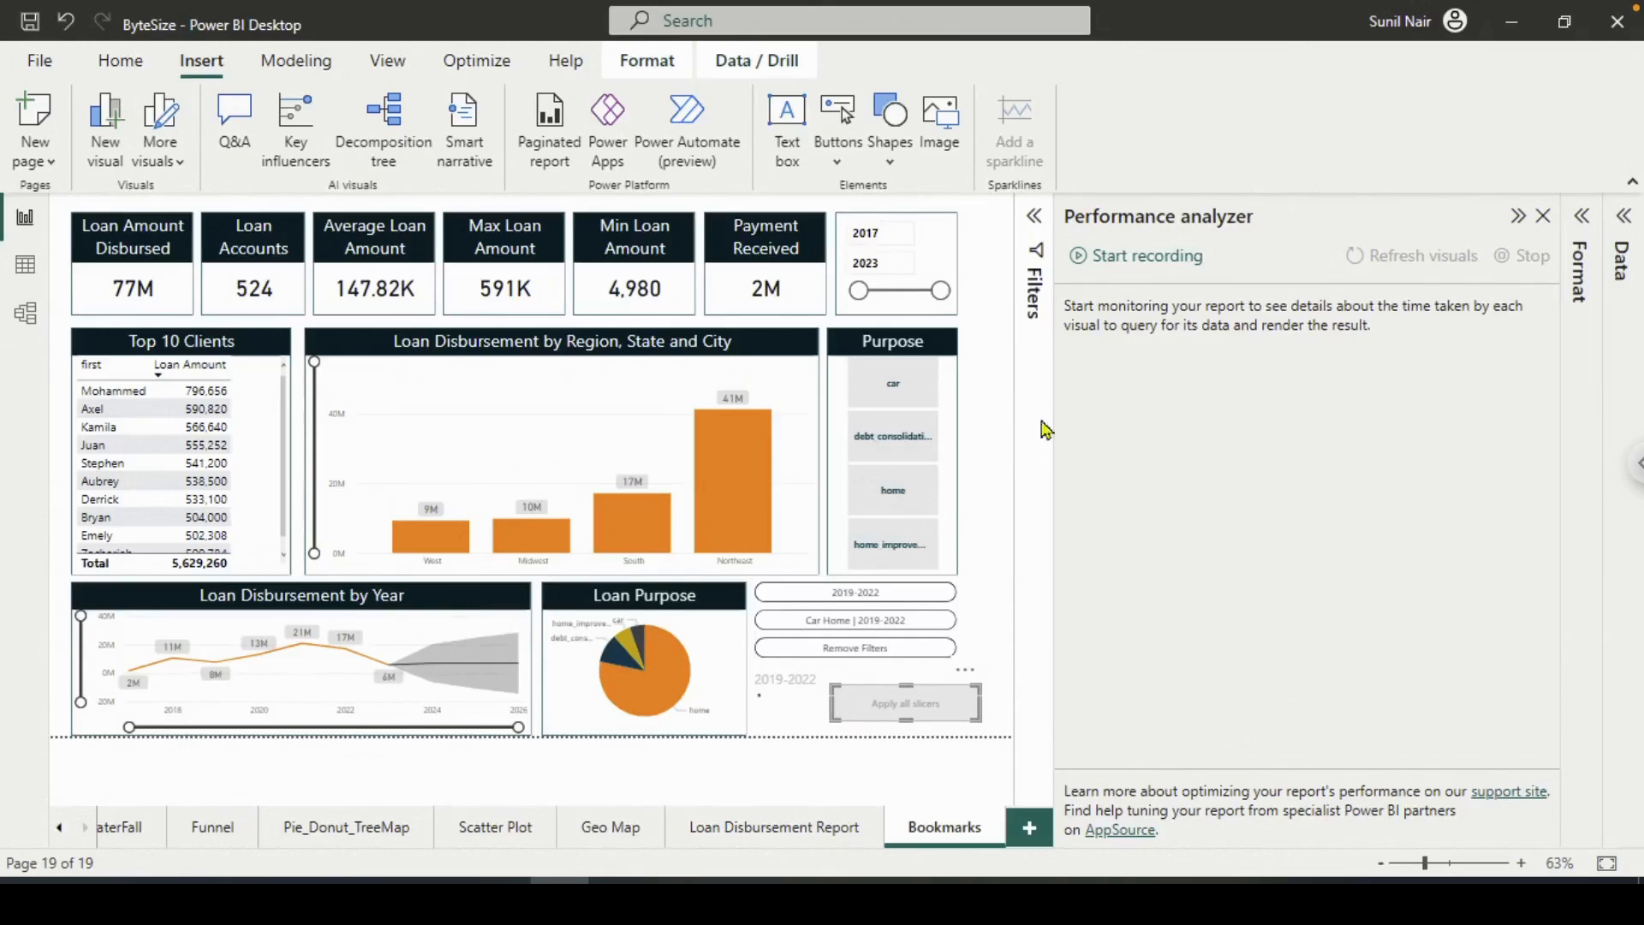
# Start a new performance recording, set the year slicer's start to 2018 and select car in the Purpose slicer
pyautogui.click(1122, 257)
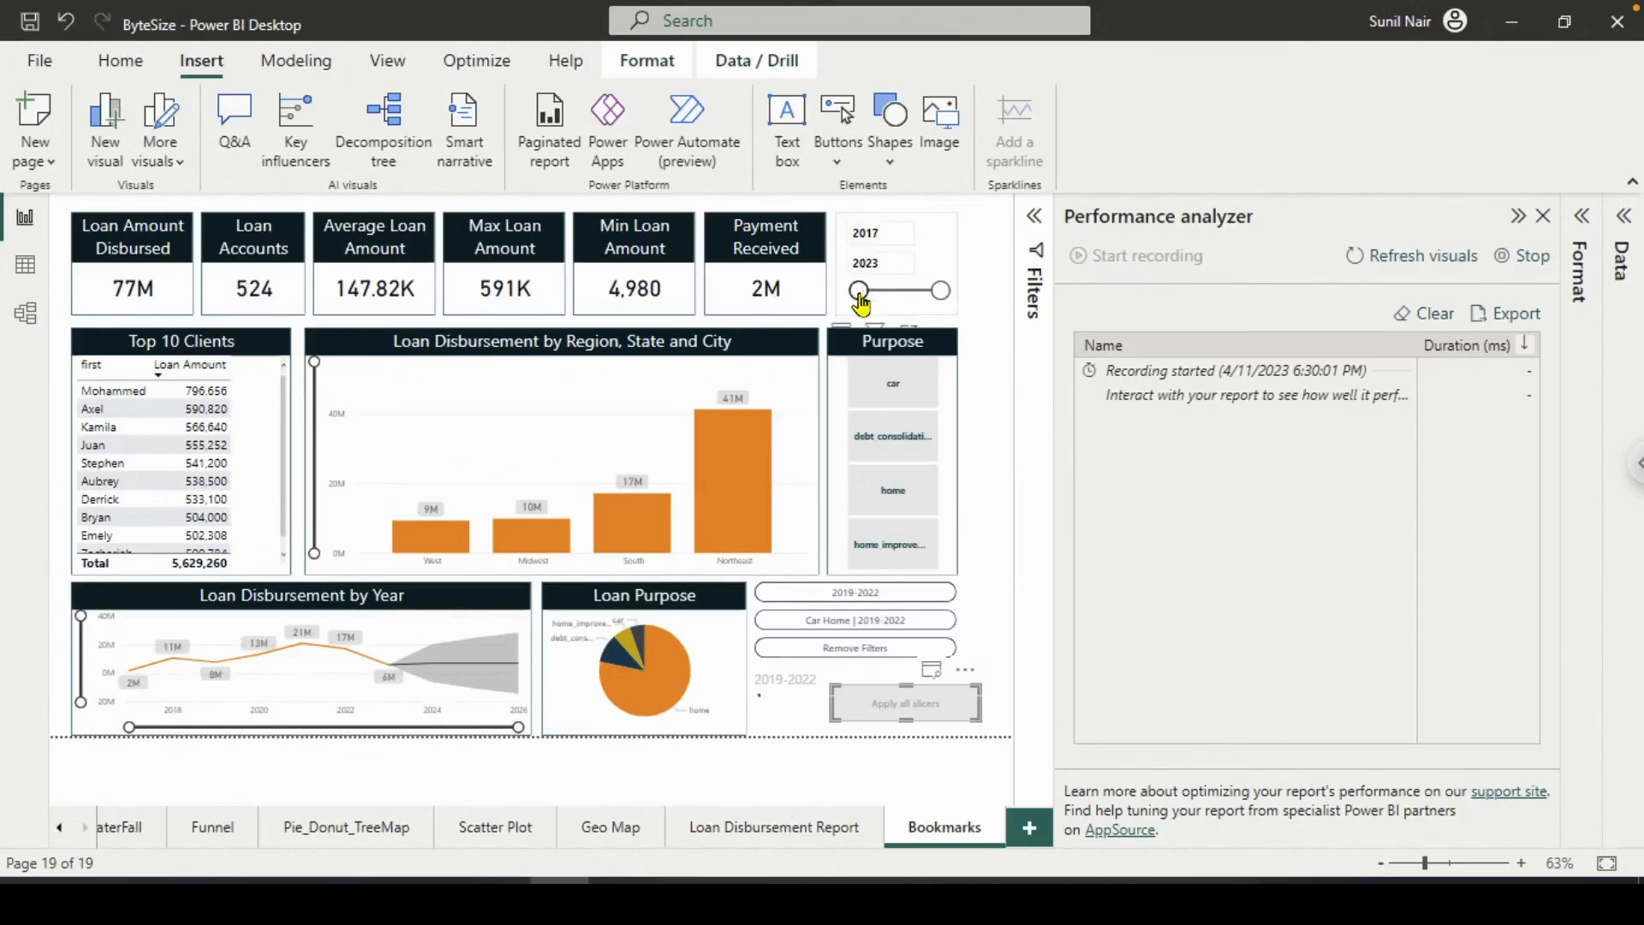
pyautogui.moveTo(860, 296); pyautogui.dragTo(870, 295)
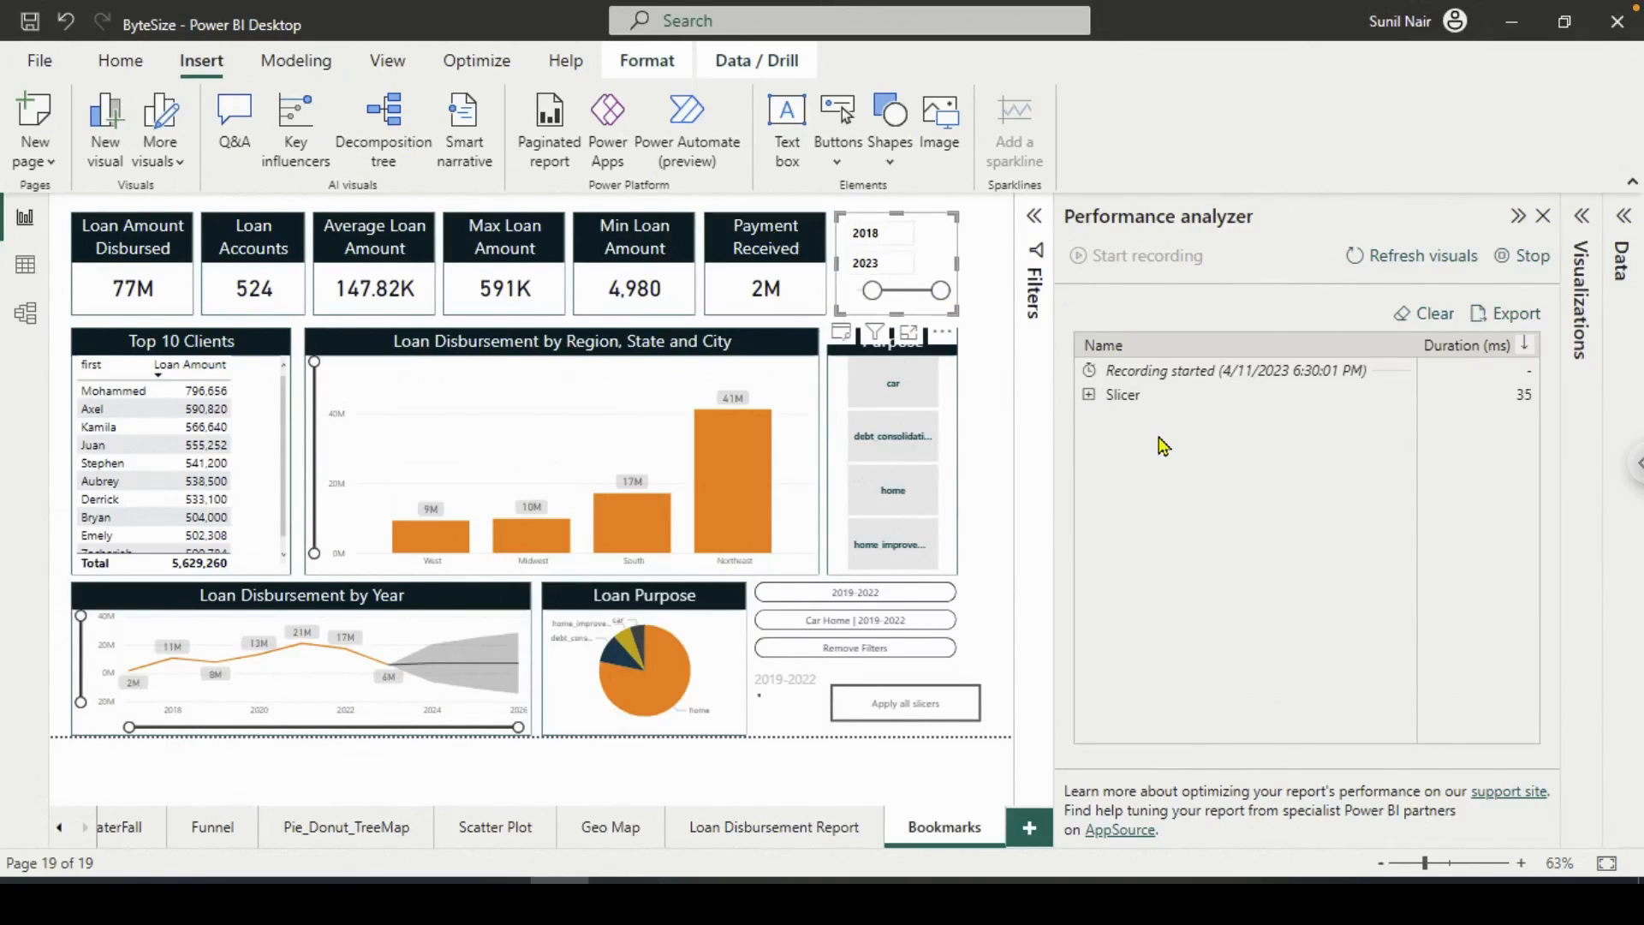
pyautogui.click(891, 394)
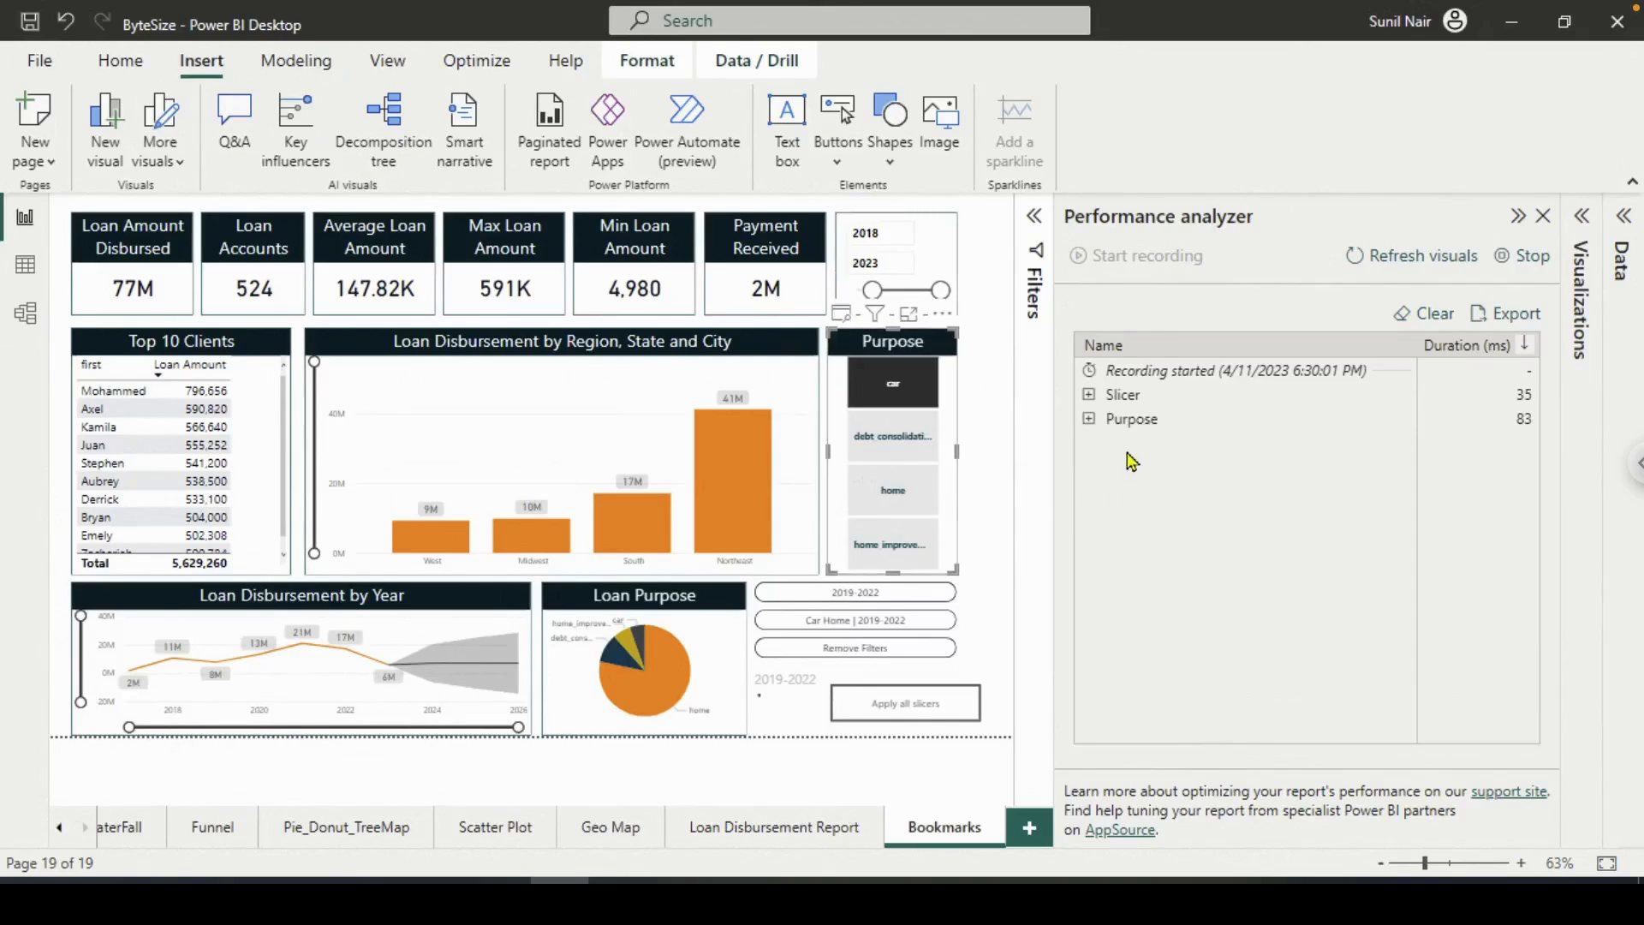
pyautogui.click(899, 377)
# Apply the pending year and purpose selections with the Apply all slicers button and review the logged visual durations
pyautogui.keyDown('ctrl'); pyautogui.click(891, 722); pyautogui.keyUp('ctrl')
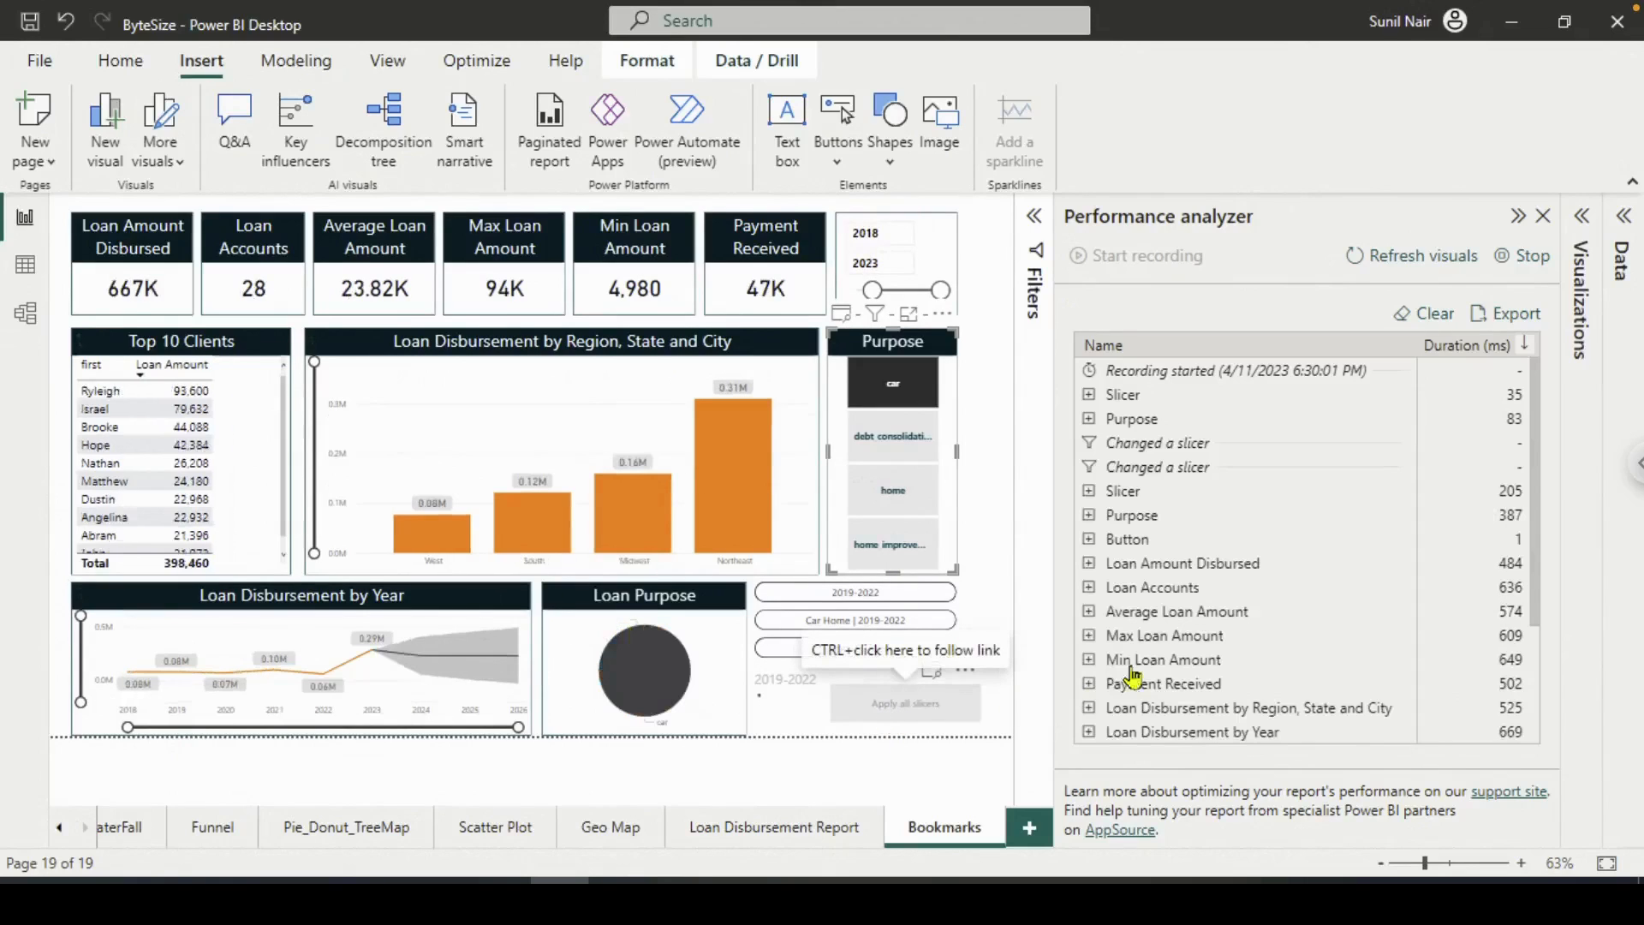
pyautogui.scroll(-3, 1223, 591)
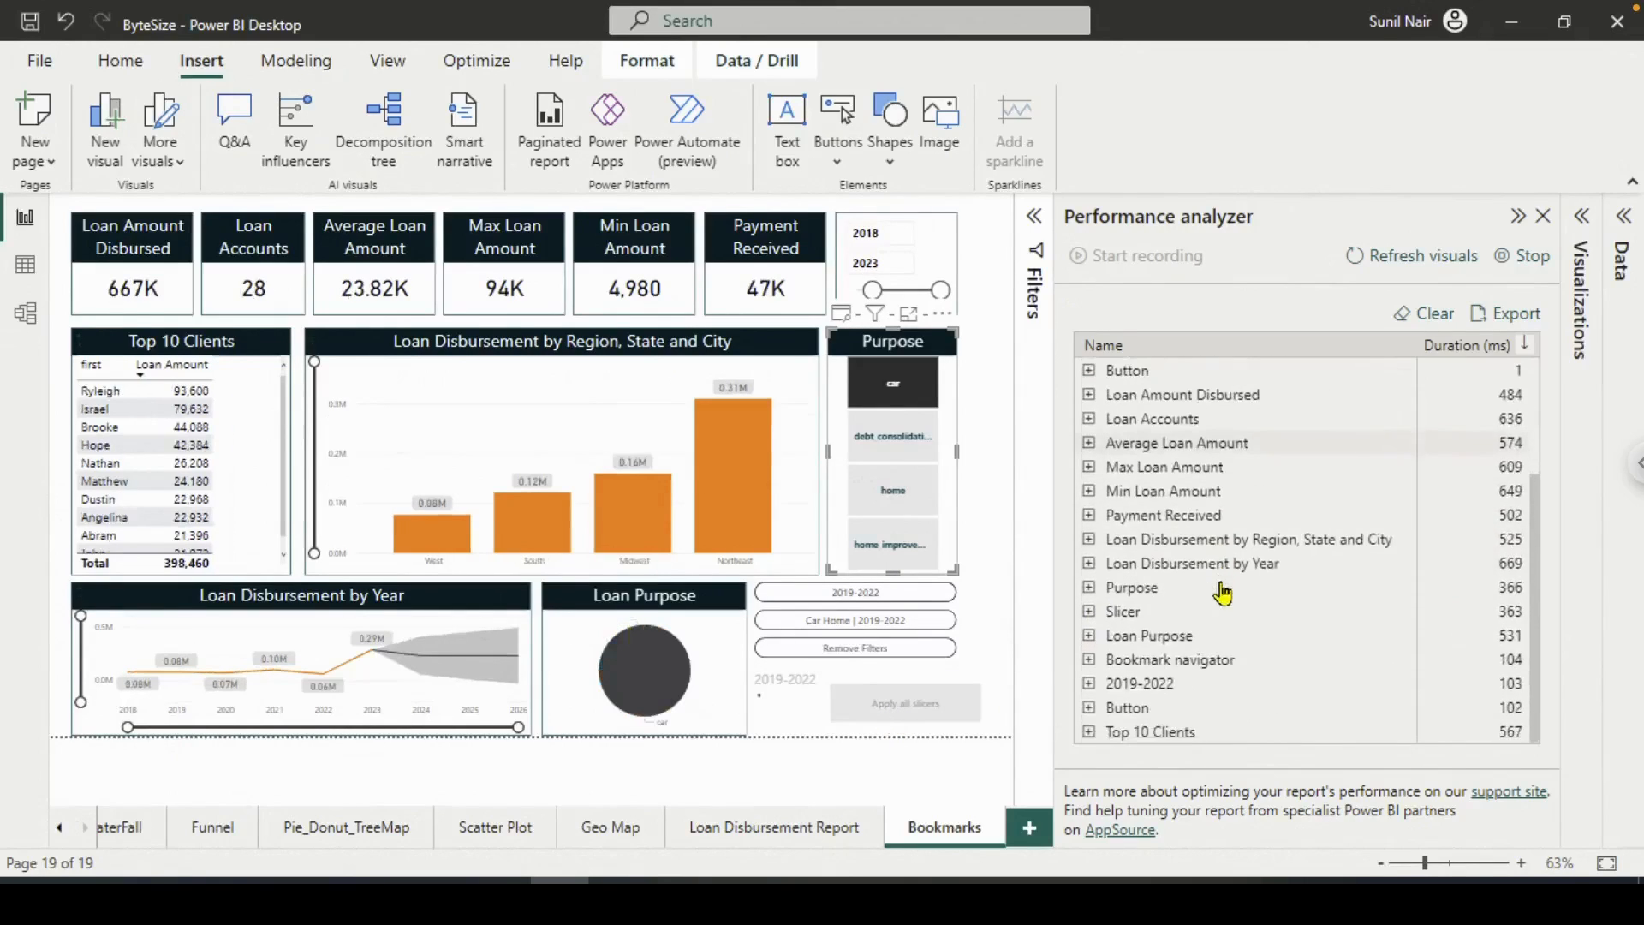
pyautogui.scroll(3, 1223, 591)
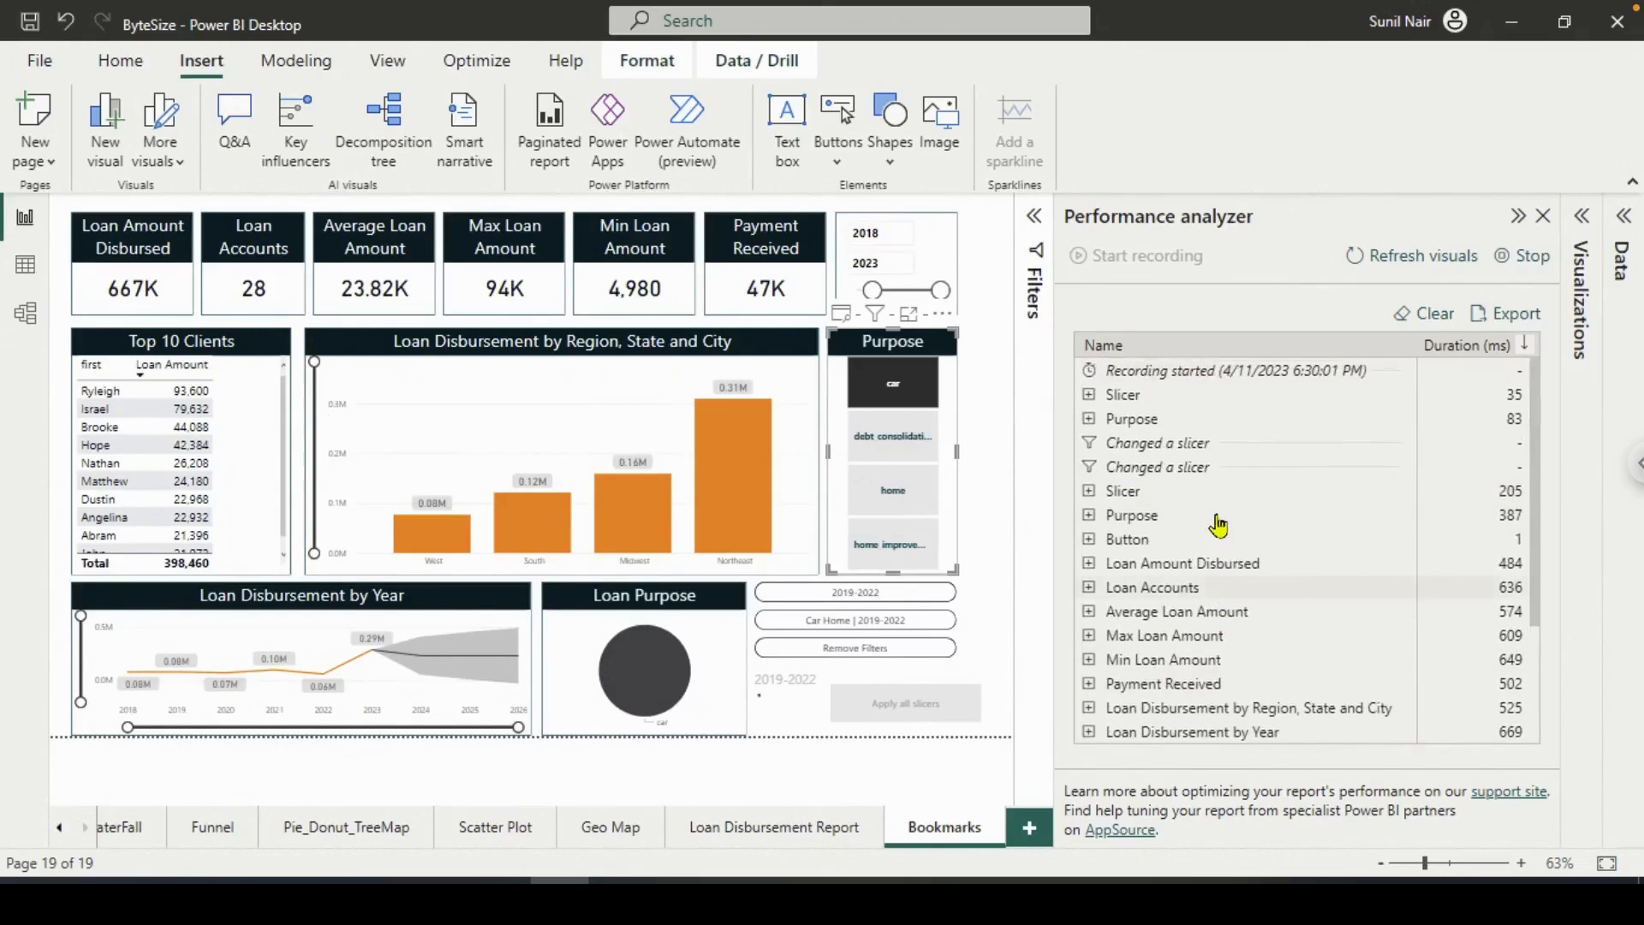
pyautogui.scroll(-3, 1191, 582)
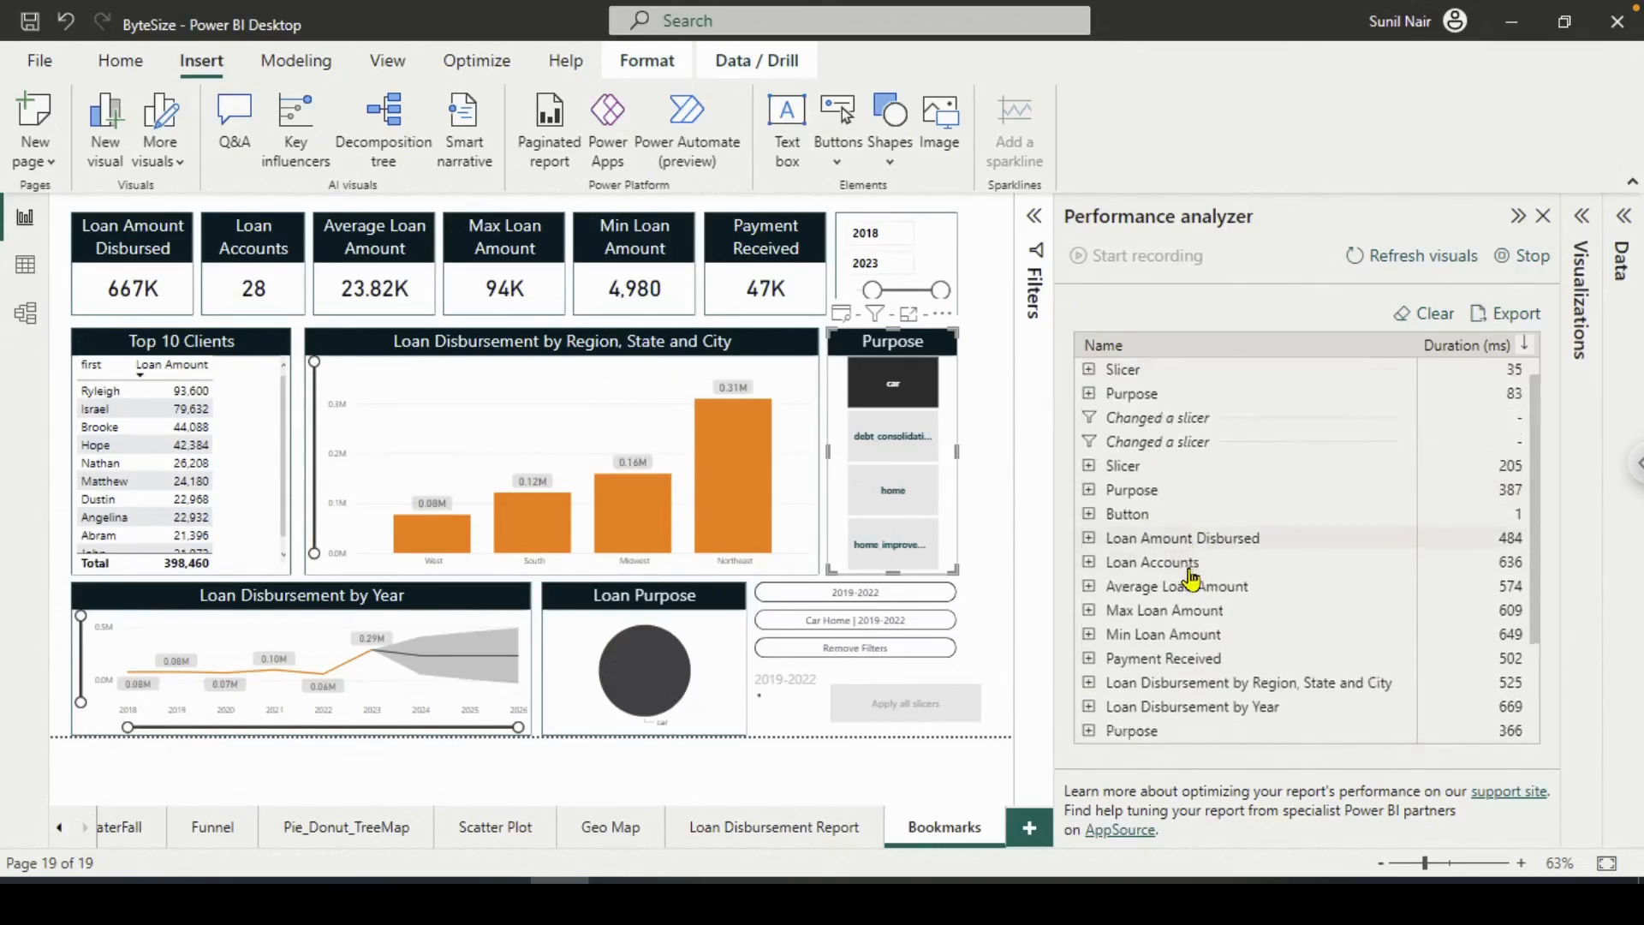
pyautogui.scroll(3, 1191, 580)
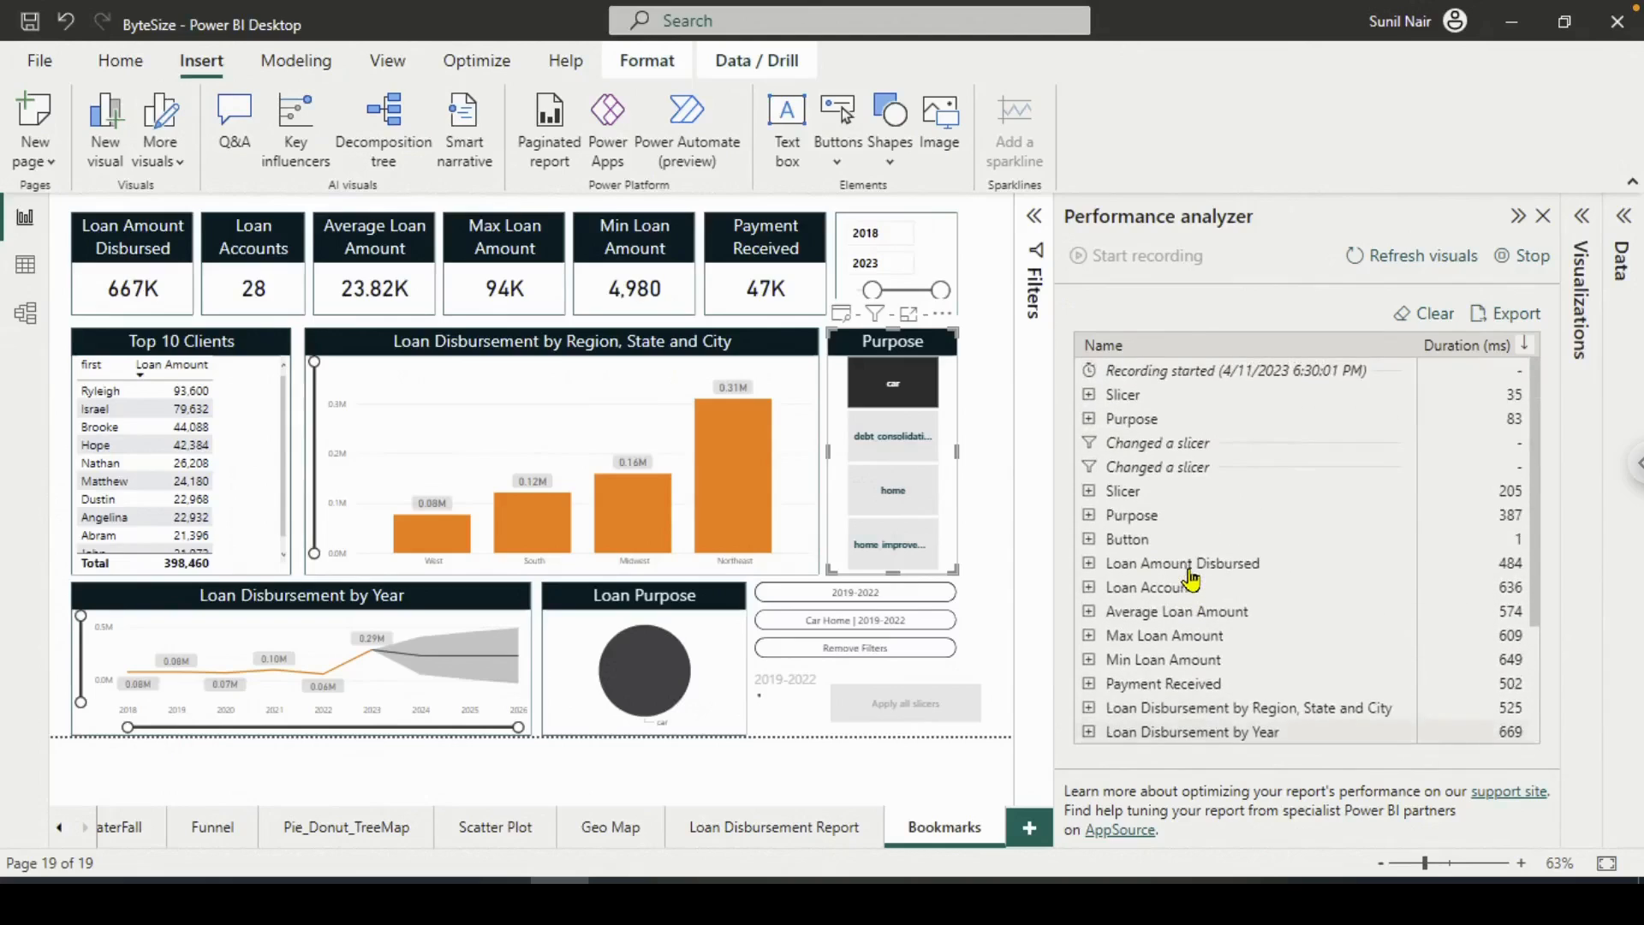